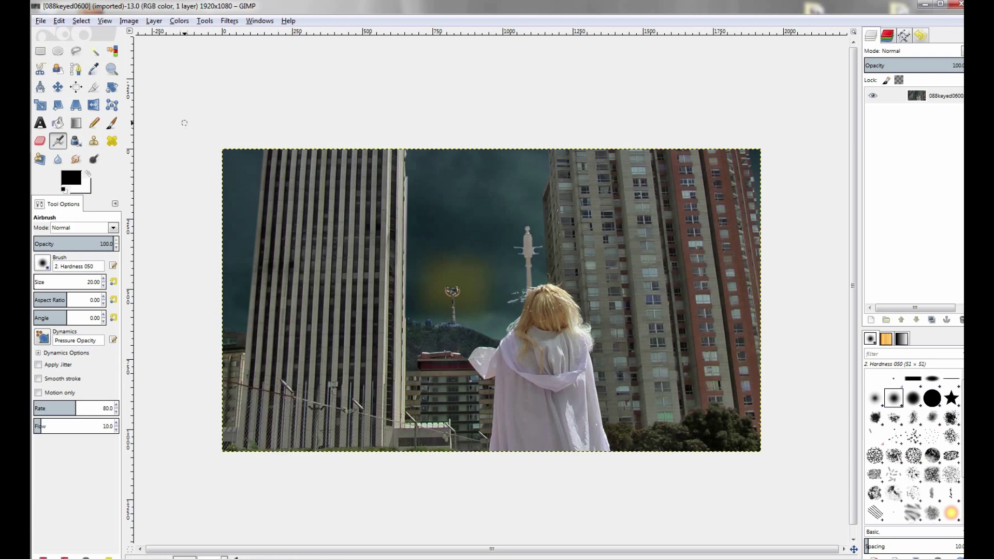
Open the frames 088keyed0601.png through 088keyed0610.png from the 088 Keyed for hair folder as separate images
{"action": "key", "text": "alt+f"}
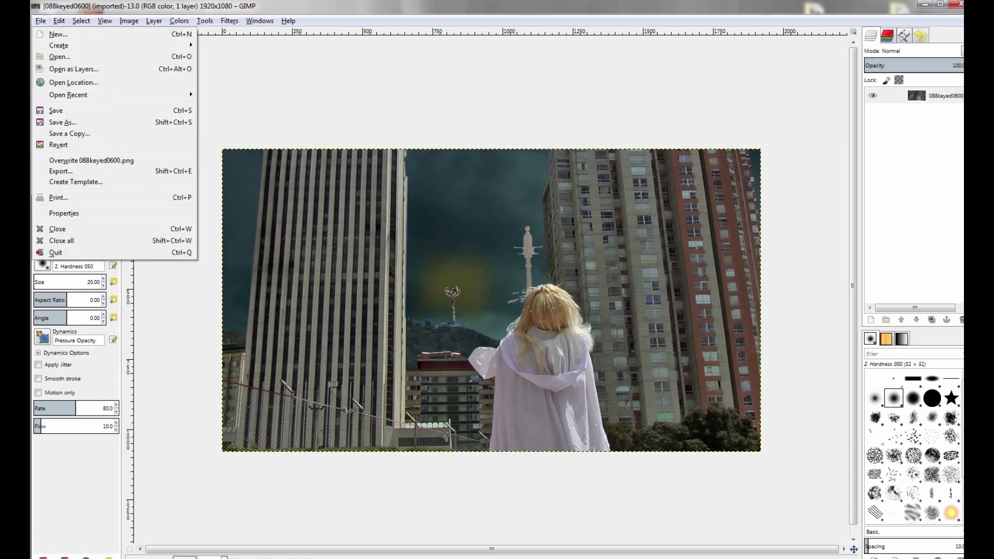
{"action": "key", "text": "Right"}
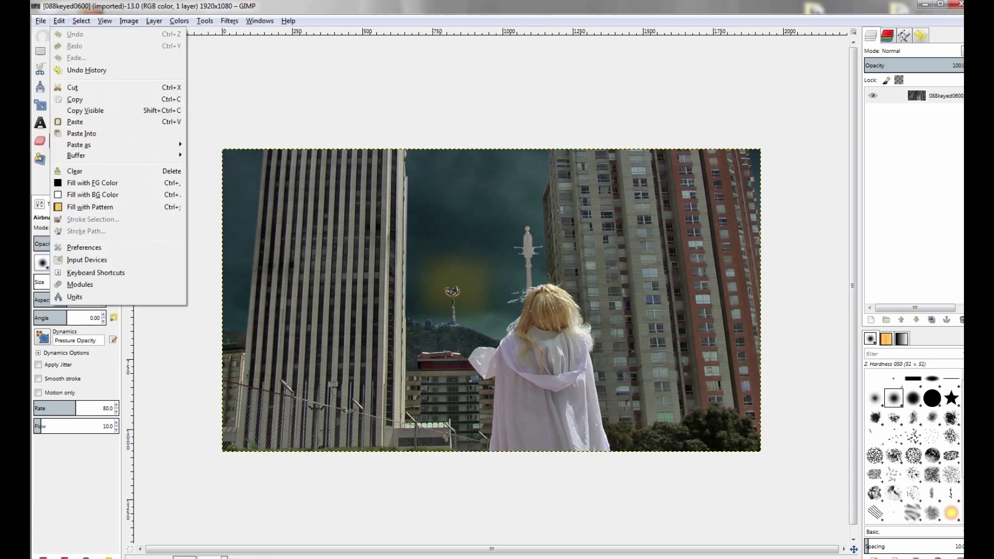
{"action": "key", "text": "Left"}
{"action": "key", "text": "Down"}
{"action": "key", "text": "Down"}
{"action": "key", "text": "Down"}
{"action": "key", "text": "Down"}
{"action": "key", "text": "Up"}
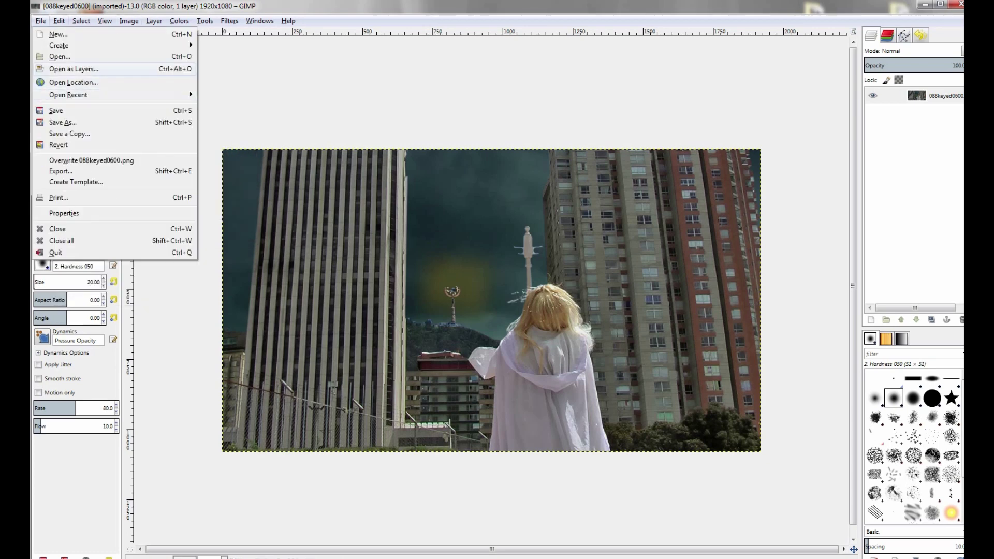
{"action": "key", "text": "Up"}
{"action": "key", "text": "Return"}
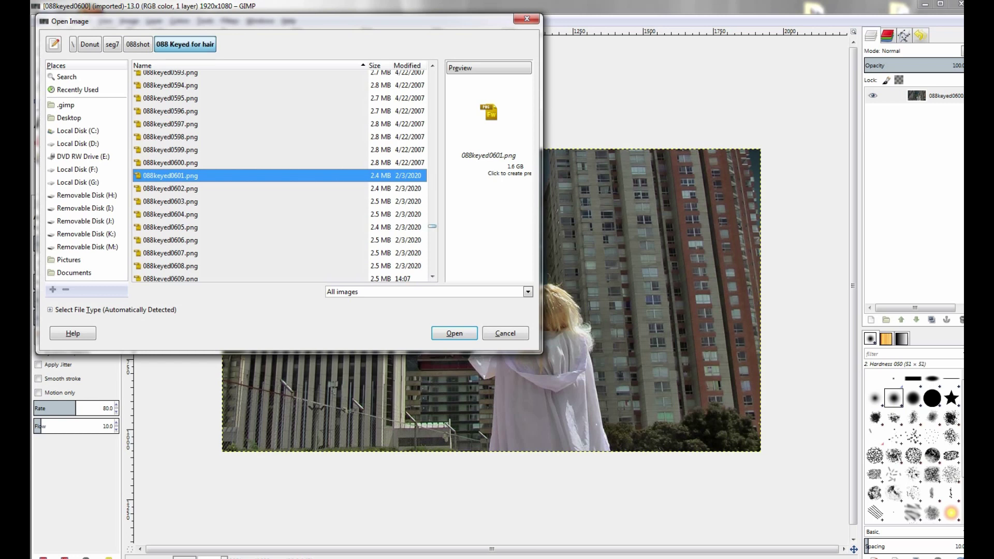
{"action": "left_click_drag", "start_coordinate": [432, 226], "coordinate": [432, 226]}
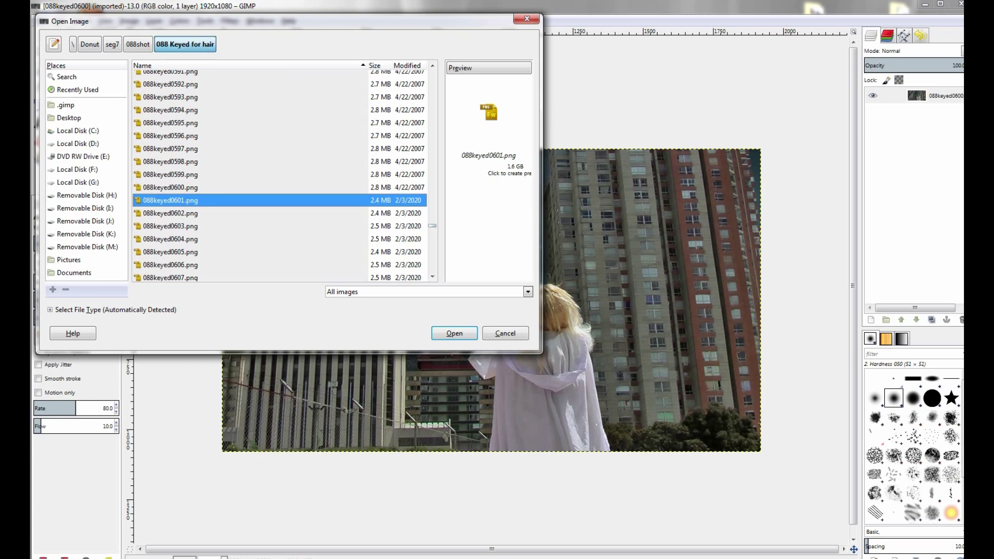
{"action": "left_click", "coordinate": [433, 276]}
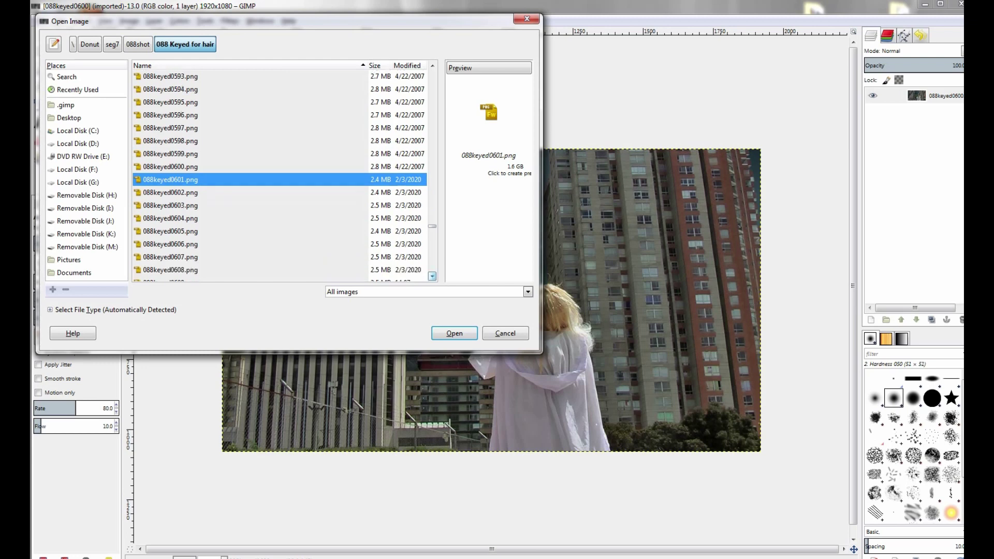
{"action": "left_click", "coordinate": [170, 254], "text": "shift"}
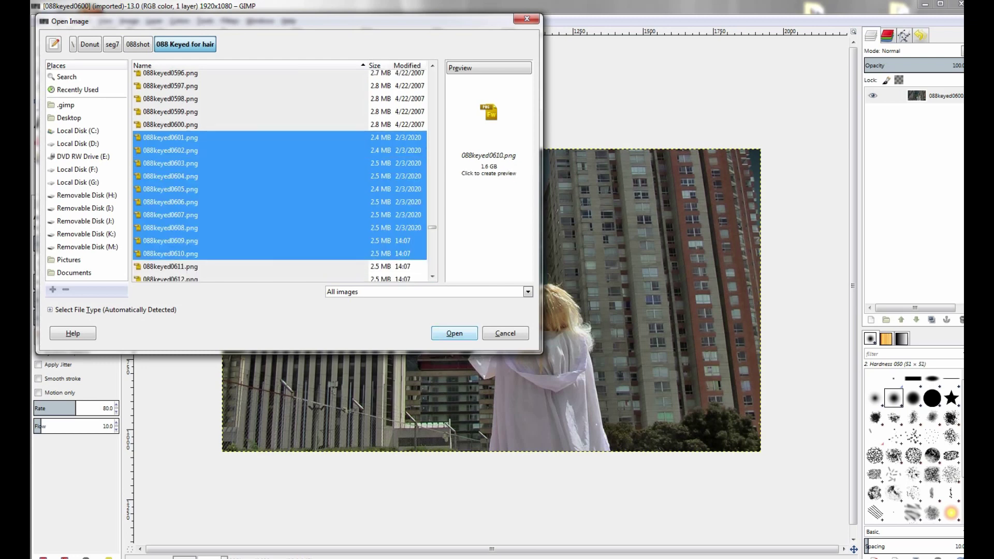
{"action": "left_click", "coordinate": [454, 333]}
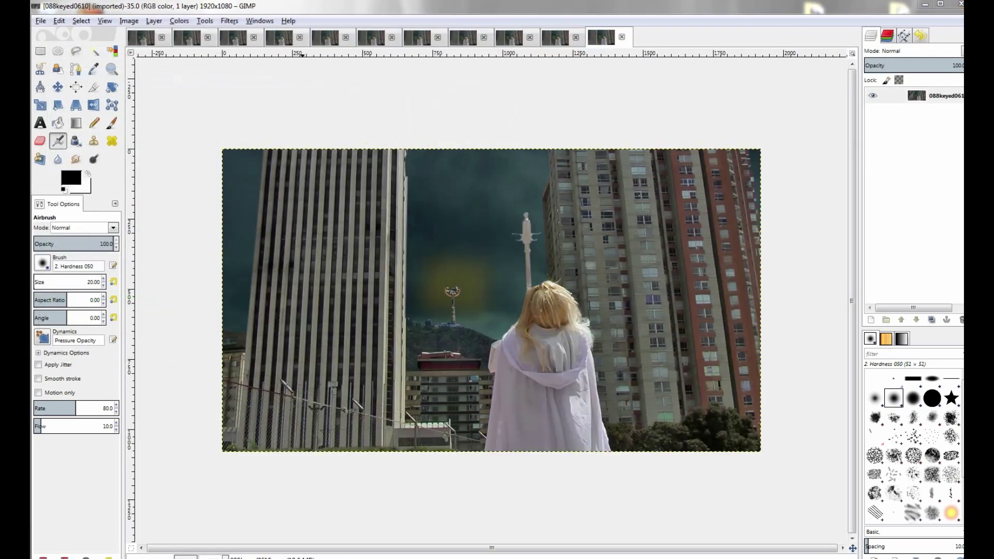
In the 088keyed0601 image, choose the Paintbrush, set its size to 4 and swap the foreground and background colours
{"action": "left_click", "coordinate": [141, 37]}
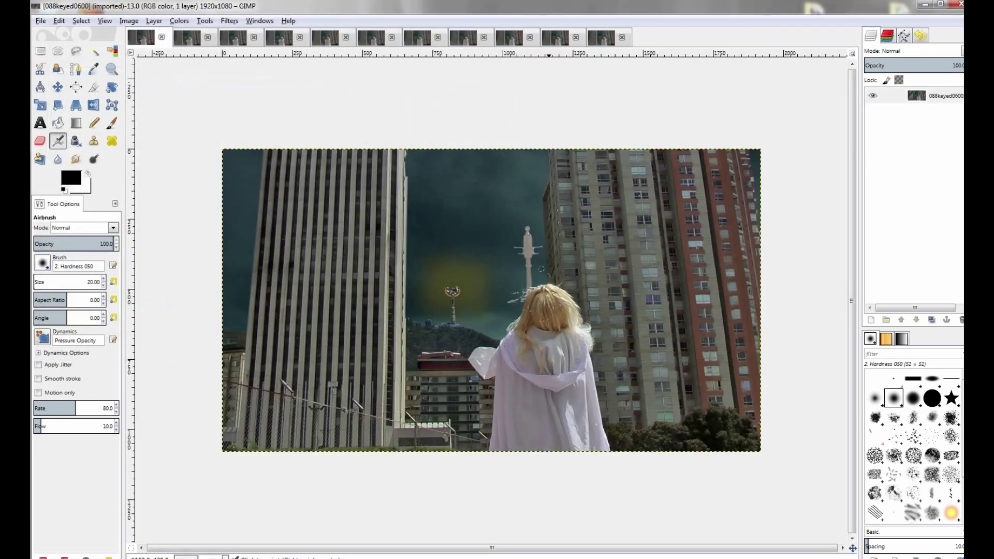
{"action": "key", "text": "alt+2"}
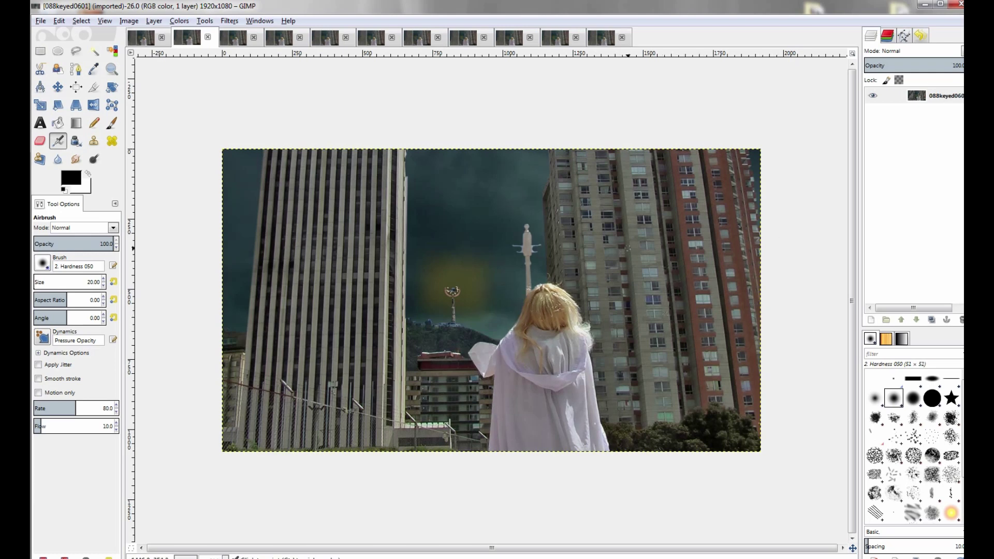
{"action": "scroll", "coordinate": [491, 300], "scroll_direction": "up", "scroll_amount": 4}
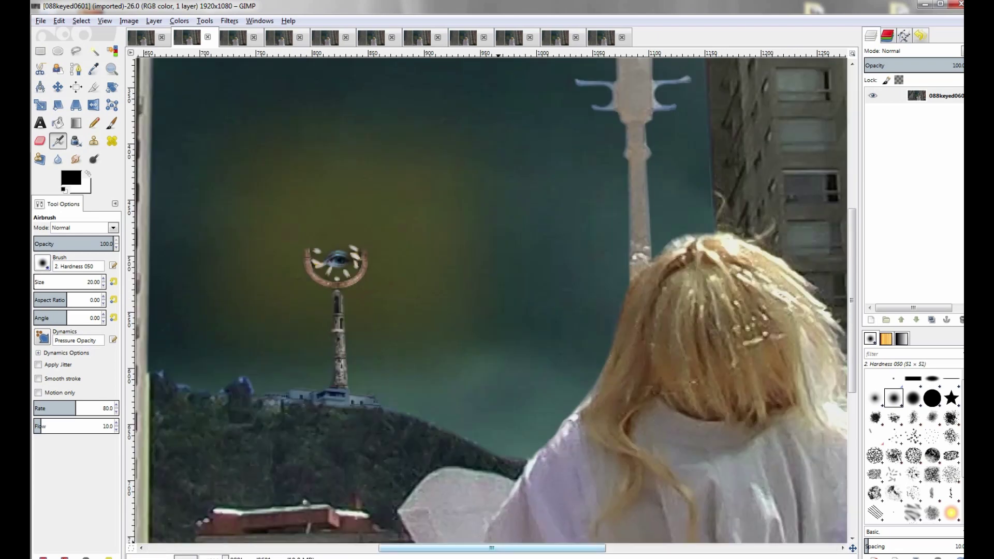
{"action": "left_click_drag", "start_coordinate": [455, 548], "coordinate": [517, 548]}
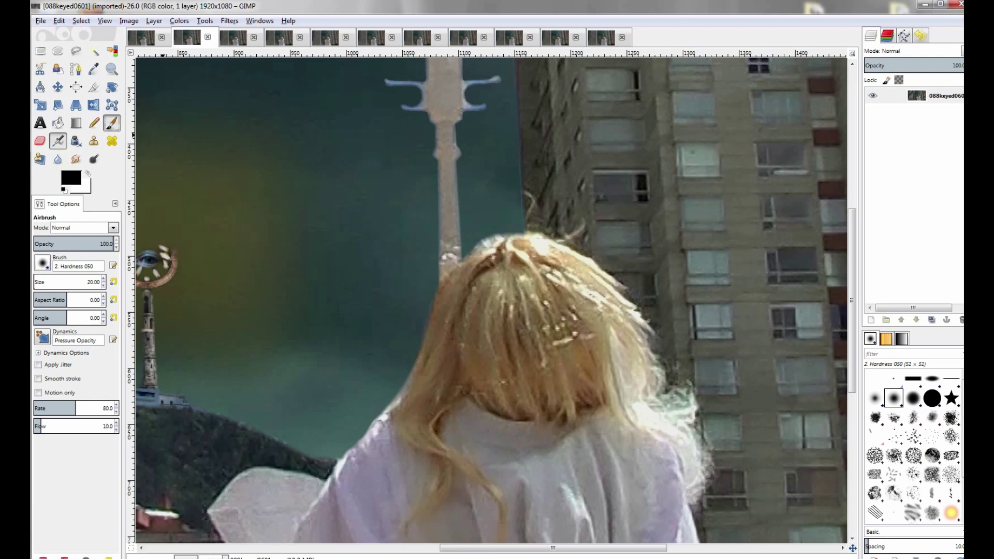
{"action": "left_click", "coordinate": [111, 123]}
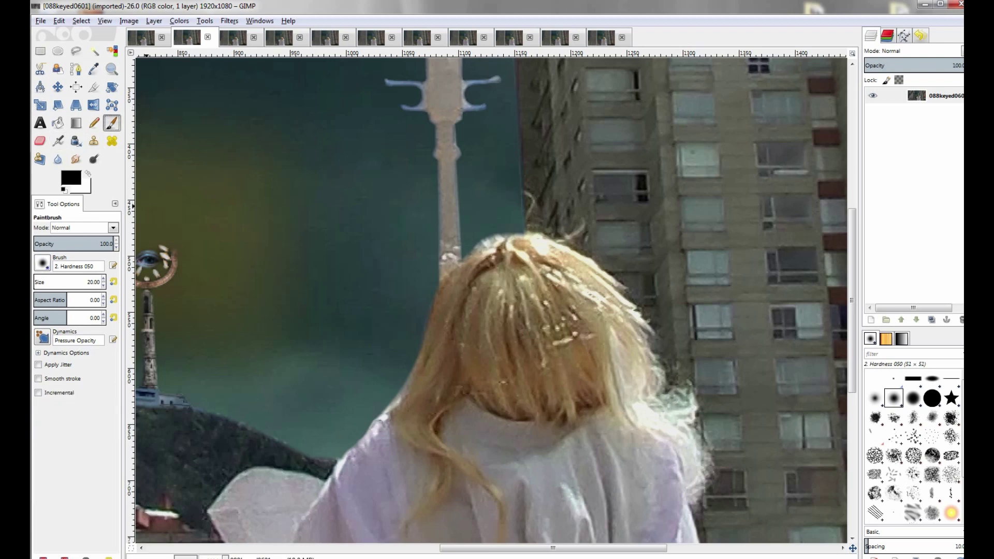
{"action": "left_click", "coordinate": [93, 282]}
{"action": "key", "text": "BackSpace"}
{"action": "key", "text": "BackSpace"}
{"action": "type", "text": "4"}
{"action": "key", "text": "Return"}
{"action": "key", "text": "x"}
Sample a pale highlight from the woman's blonde hair as the foreground colour
{"action": "left_click", "coordinate": [93, 69]}
{"action": "left_click", "coordinate": [456, 294]}
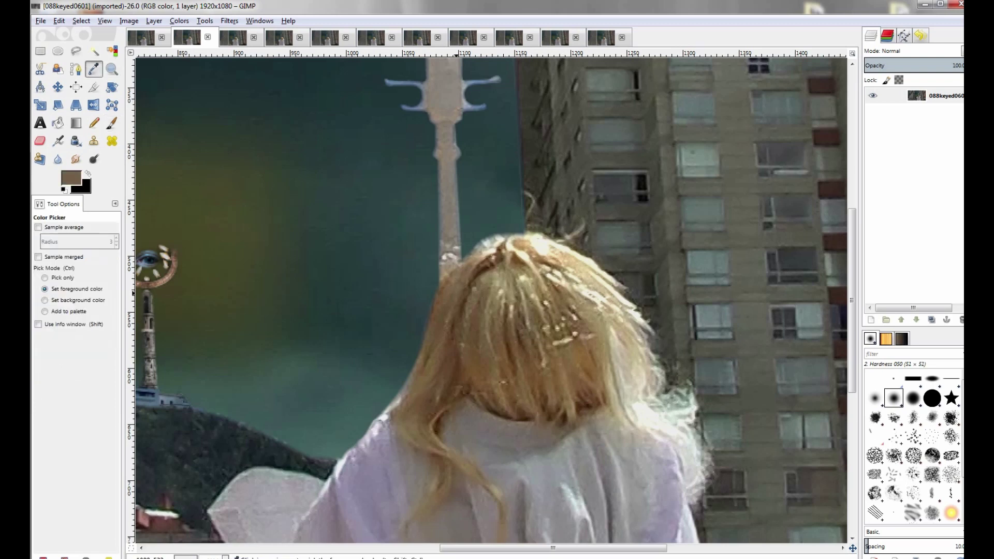
{"action": "left_click", "coordinate": [494, 145]}
{"action": "left_click", "coordinate": [579, 257]}
Set the Paintbrush opacity to 38.5 and paint fine stray strands on the left edge of the hair and above the head
{"action": "left_click", "coordinate": [112, 123]}
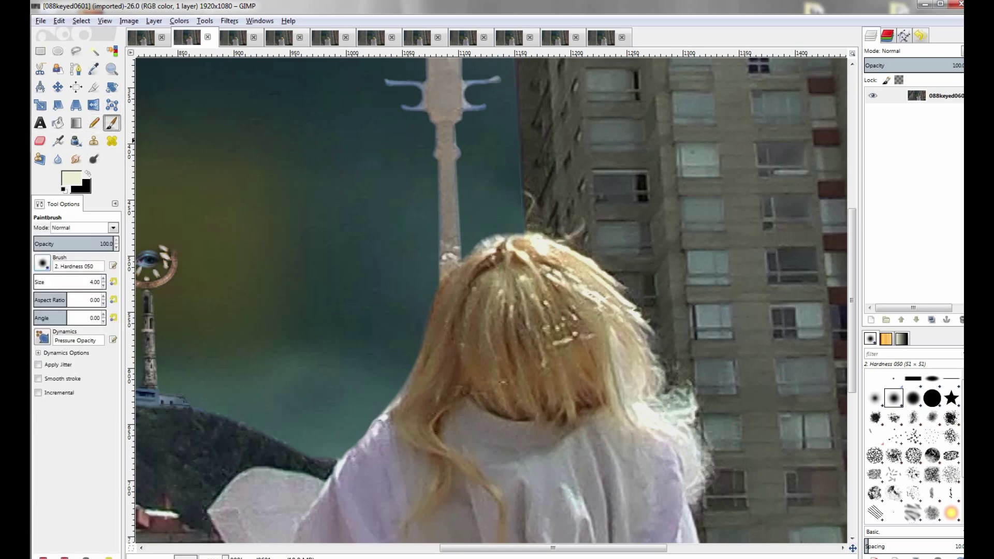
{"action": "left_click_drag", "start_coordinate": [58, 244], "coordinate": [65, 244]}
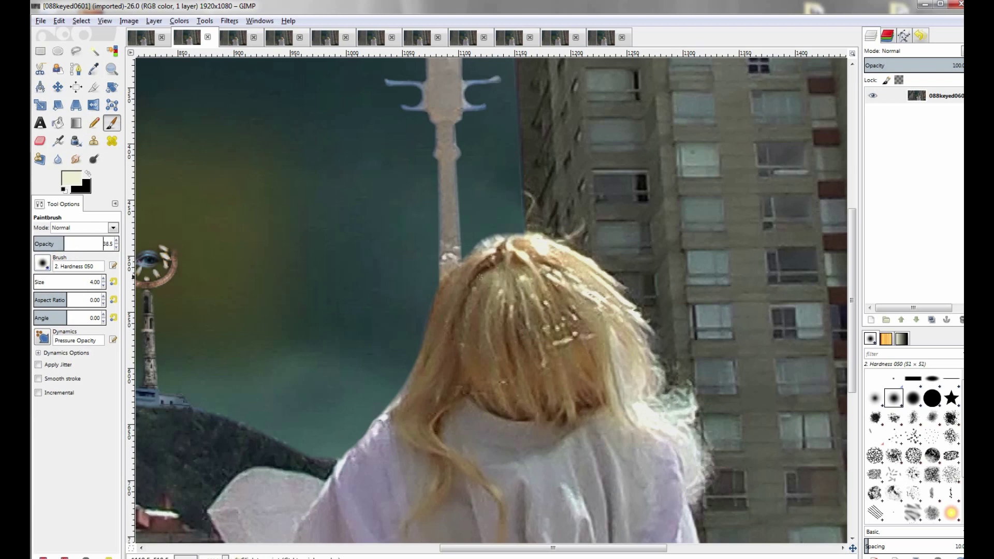
{"action": "left_click_drag", "start_coordinate": [452, 275], "coordinate": [428, 298]}
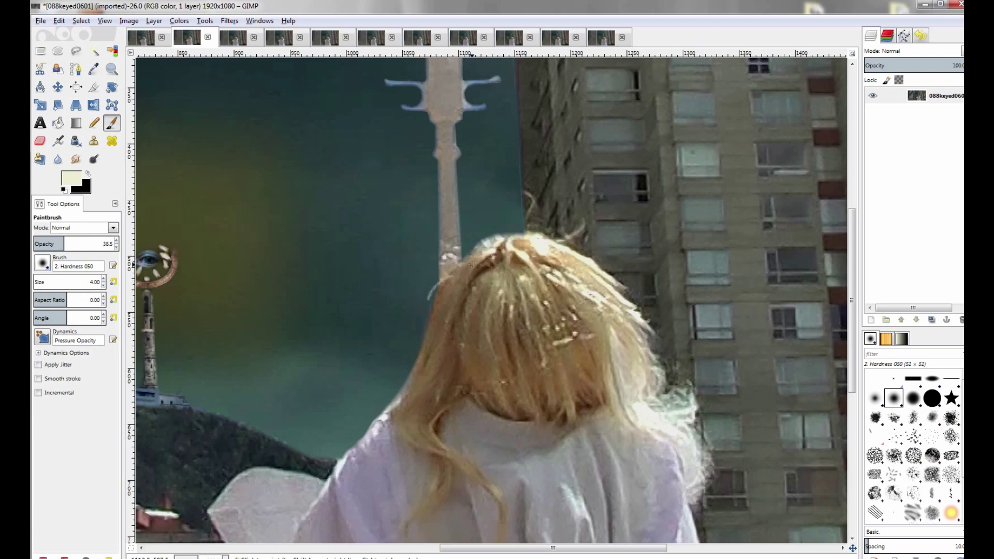
{"action": "mouse_move", "coordinate": [528, 213]}
{"action": "left_mouse_down"}
{"action": "mouse_move", "coordinate": [528, 197]}
{"action": "mouse_move", "coordinate": [507, 189]}
{"action": "mouse_move", "coordinate": [504, 214]}
{"action": "mouse_move", "coordinate": [496, 191]}
{"action": "left_mouse_up"}
{"action": "left_click_drag", "start_coordinate": [427, 299], "coordinate": [428, 317]}
Add the original frame 088600.png from the 088 folder to the 088keyed0601 image as a new layer
{"action": "left_click", "coordinate": [932, 96]}
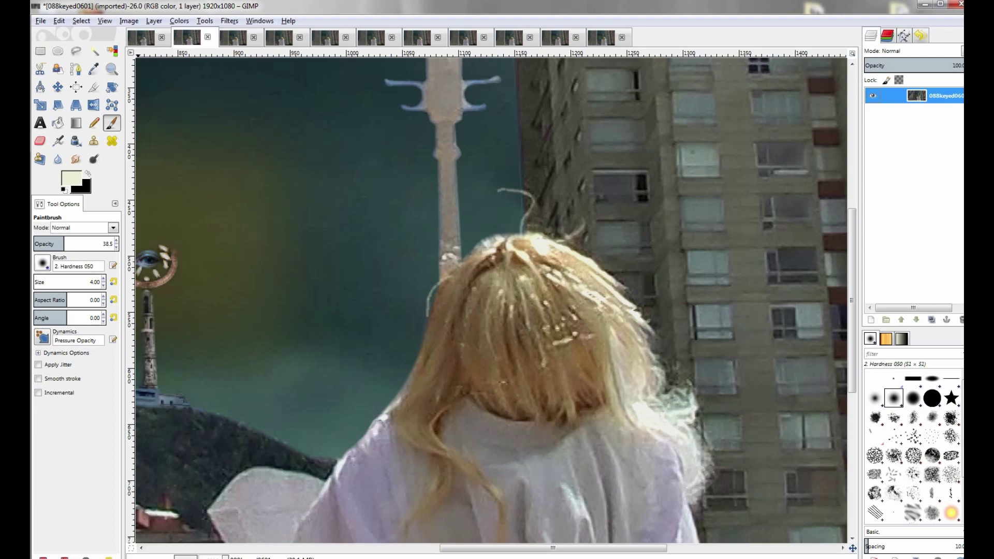
{"action": "left_click", "coordinate": [40, 21]}
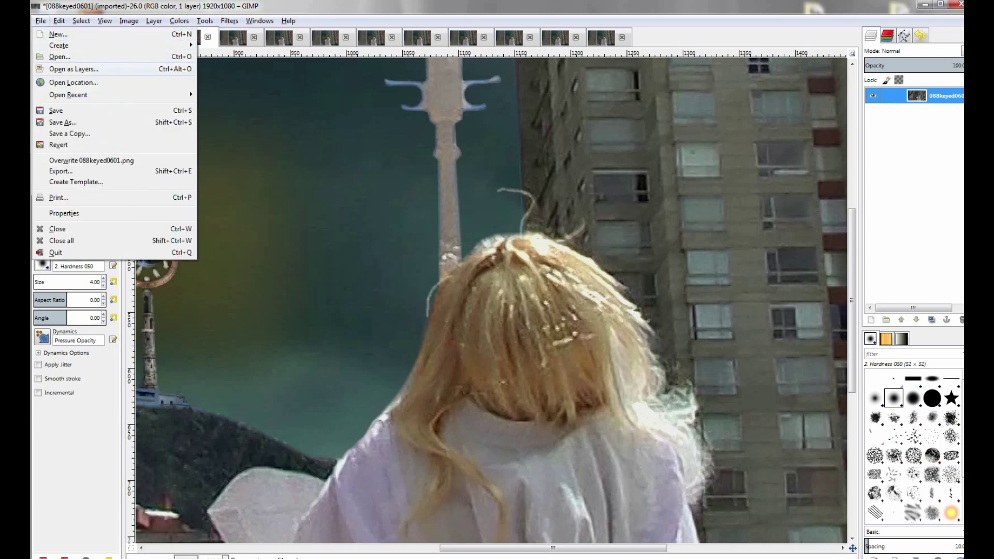
{"action": "left_click", "coordinate": [59, 56]}
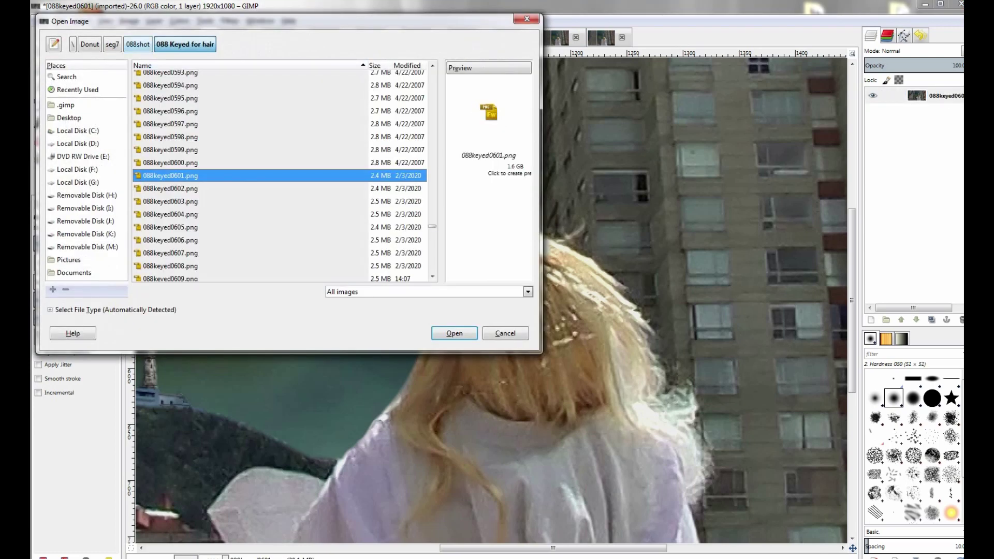
{"action": "left_click", "coordinate": [137, 44]}
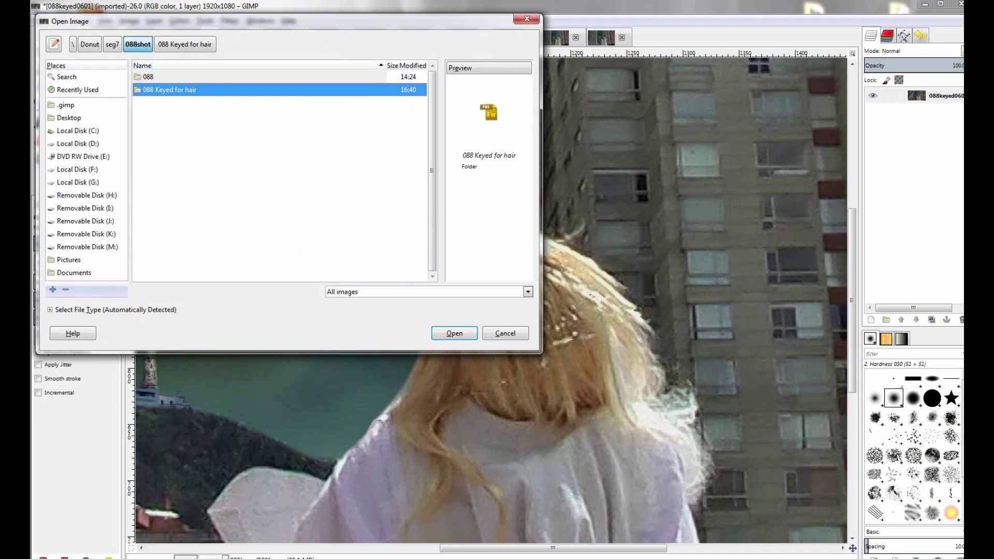
{"action": "left_click", "coordinate": [148, 76]}
{"action": "double_click", "coordinate": [148, 77]}
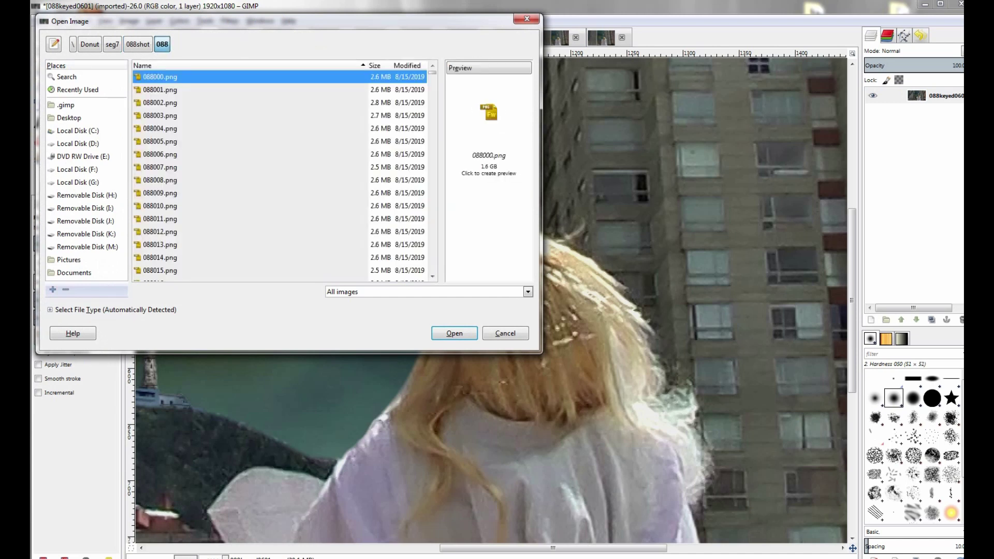
{"action": "left_click_drag", "start_coordinate": [432, 72], "coordinate": [432, 204]}
{"action": "scroll", "coordinate": [280, 176], "scroll_direction": "down", "scroll_amount": 10}
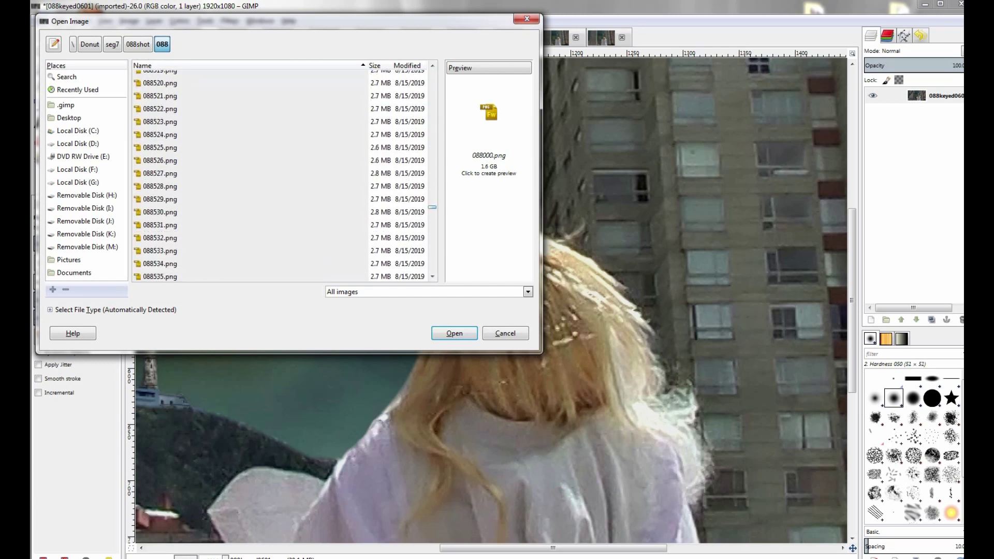
{"action": "scroll", "coordinate": [248, 176], "scroll_direction": "down", "scroll_amount": 1}
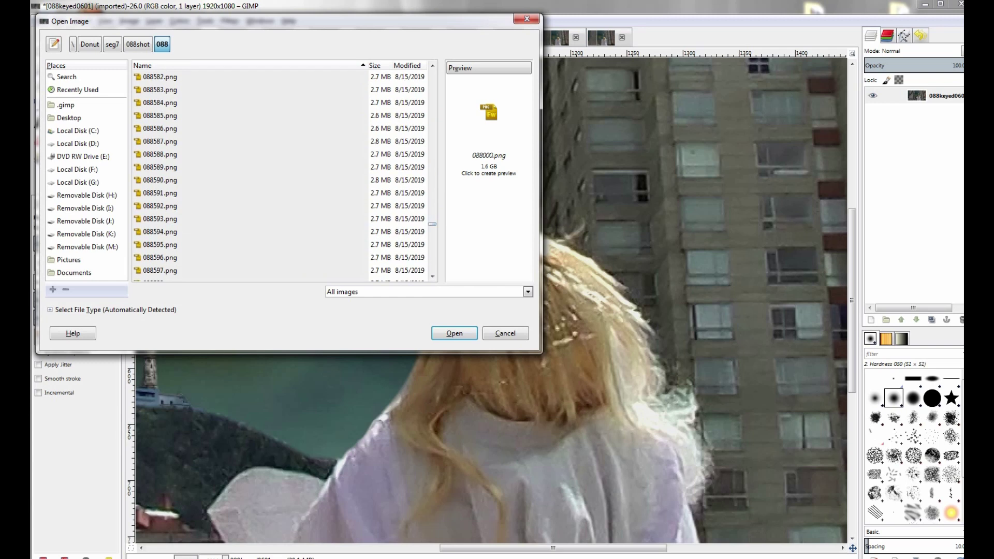
{"action": "scroll", "coordinate": [285, 176], "scroll_direction": "up", "scroll_amount": 10}
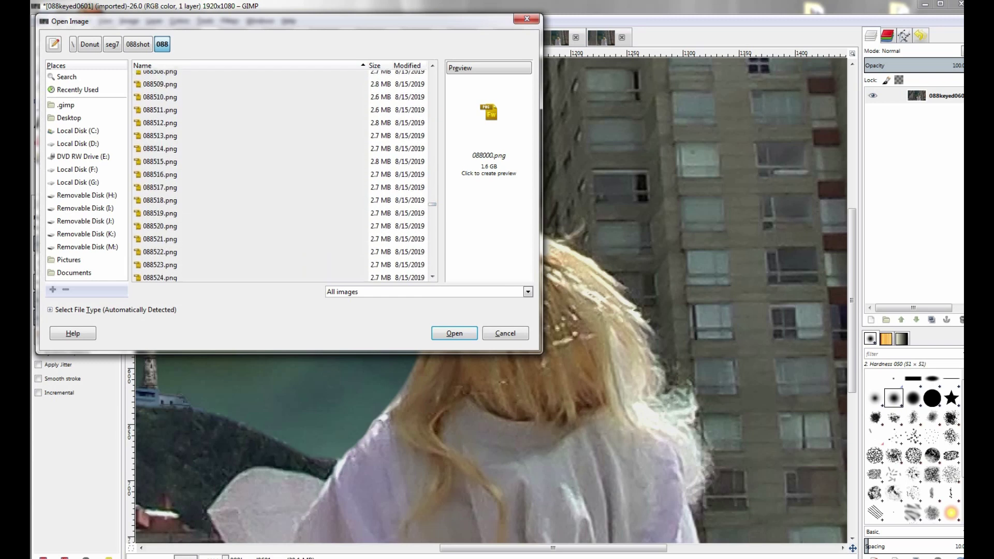
{"action": "scroll", "coordinate": [279, 176], "scroll_direction": "down", "scroll_amount": 10}
{"action": "left_click", "coordinate": [160, 120]}
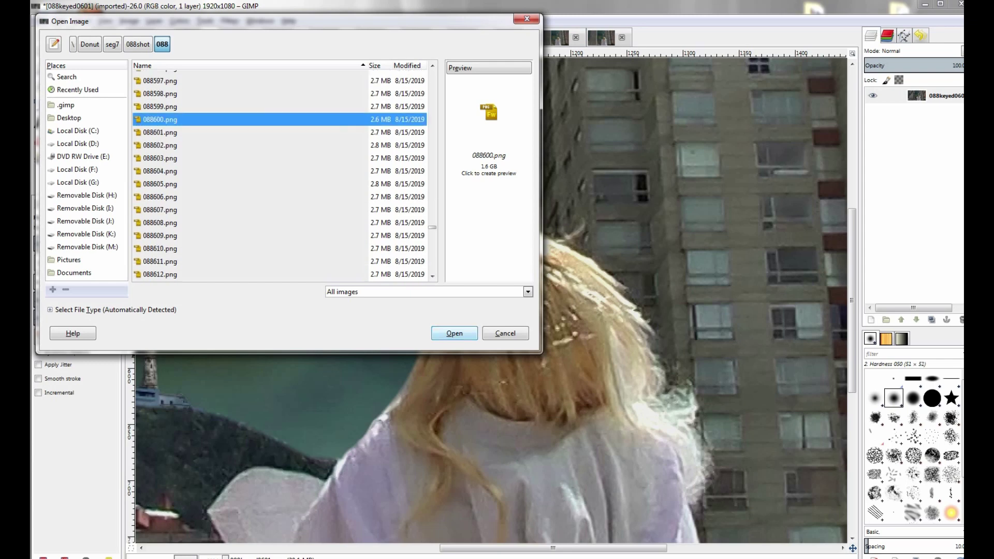
{"action": "key", "text": "Return"}
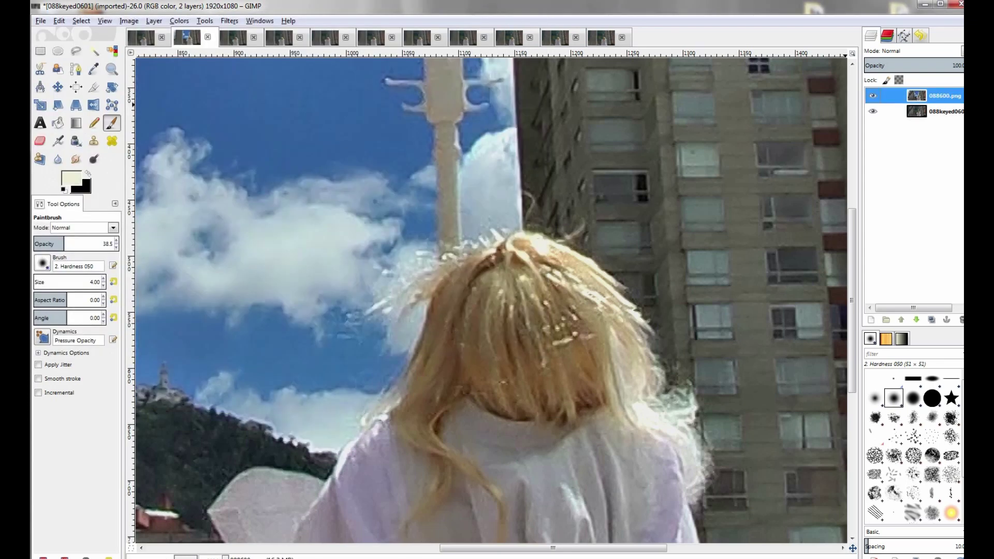
Using the 088600.png layer as a toggled reference, paint the missing wispy strands left of and above the head on the keyed layer
{"action": "left_click", "coordinate": [873, 96]}
{"action": "left_click", "coordinate": [873, 96]}
{"action": "left_click", "coordinate": [873, 95]}
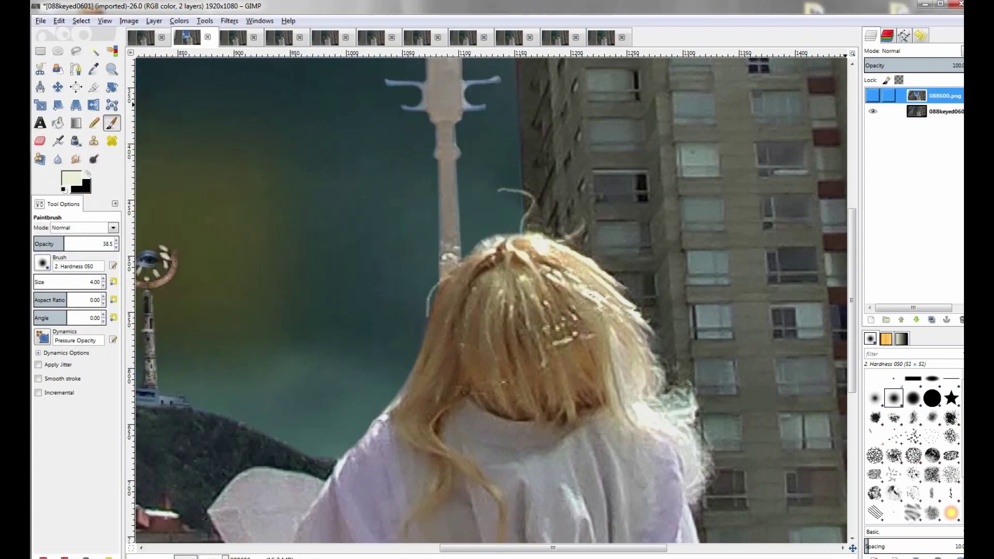
{"action": "left_click", "coordinate": [873, 96]}
{"action": "left_click", "coordinate": [873, 95]}
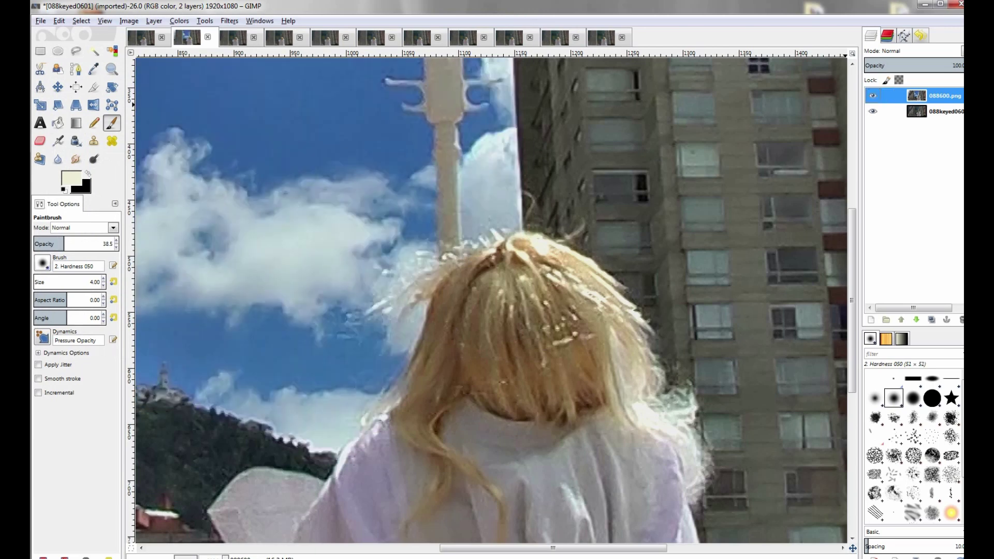
{"action": "left_click", "coordinate": [873, 96]}
{"action": "left_click", "coordinate": [917, 95]}
{"action": "left_click", "coordinate": [917, 111]}
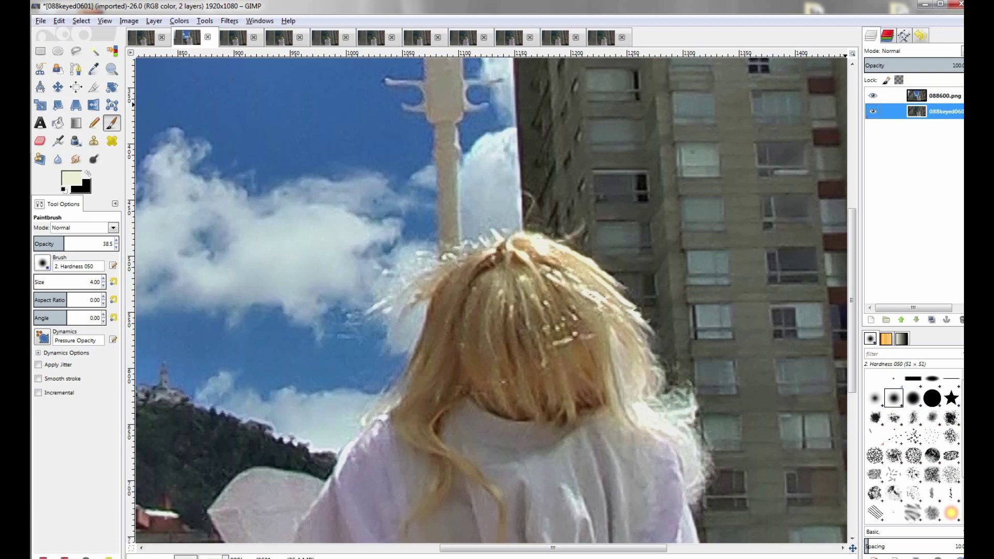
{"action": "left_click_drag", "start_coordinate": [494, 228], "coordinate": [496, 236]}
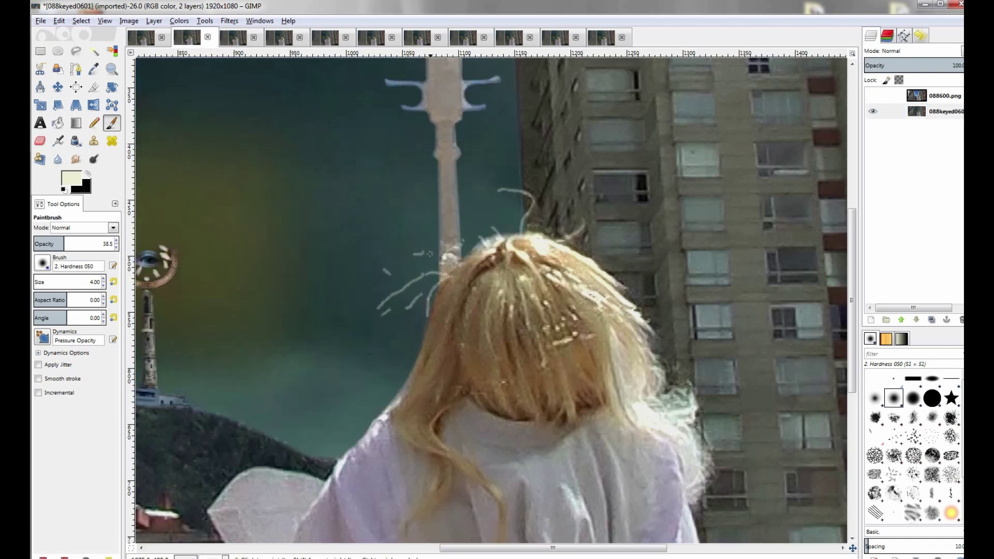
{"action": "mouse_move", "coordinate": [486, 242]}
{"action": "left_mouse_down"}
{"action": "mouse_move", "coordinate": [469, 240]}
{"action": "mouse_move", "coordinate": [489, 224]}
{"action": "left_mouse_up"}
Show the 088600.png layer again and add a transparent 1920 × 1080 px layer above it
{"action": "left_click", "coordinate": [873, 95]}
{"action": "left_click", "coordinate": [938, 111]}
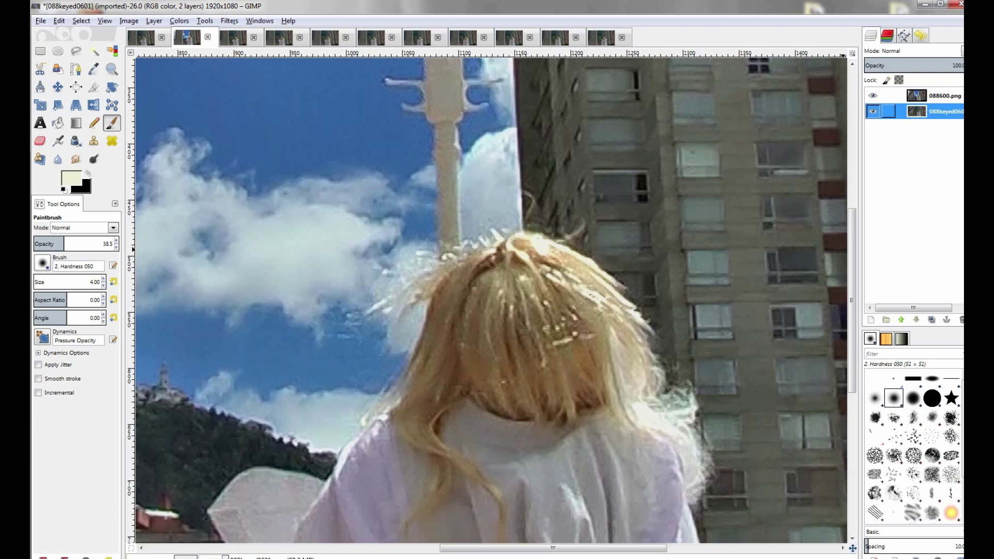
{"action": "left_click", "coordinate": [938, 95]}
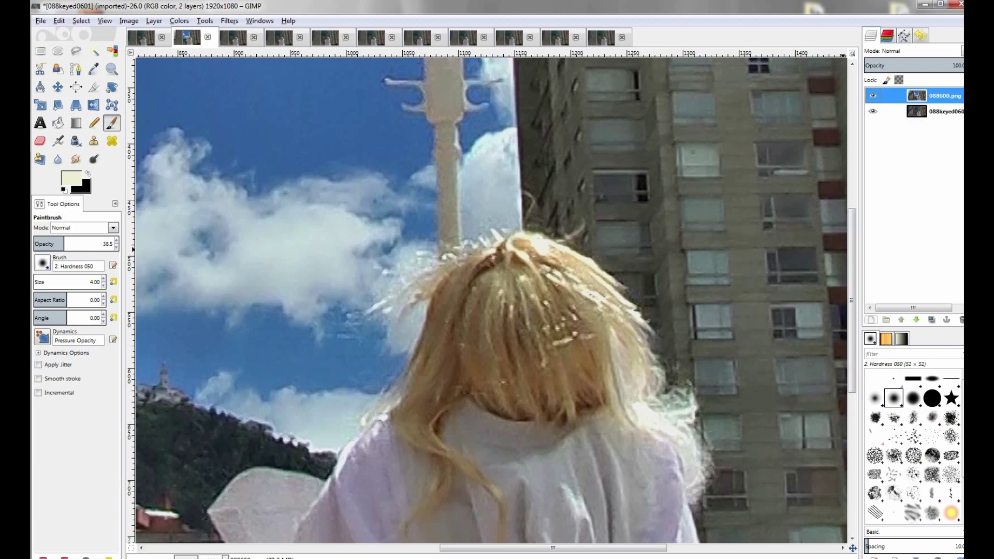
{"action": "left_click", "coordinate": [871, 320]}
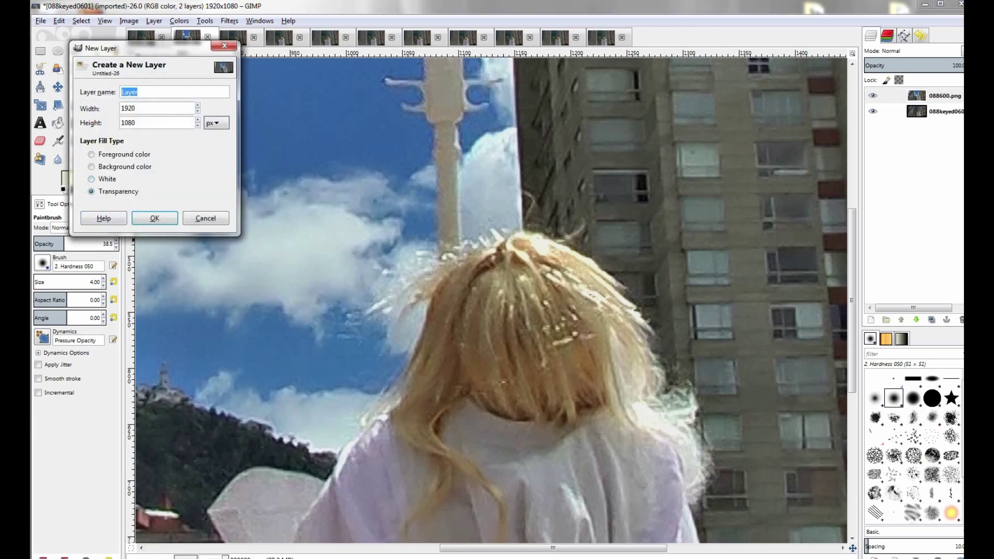
{"action": "left_click", "coordinate": [154, 218]}
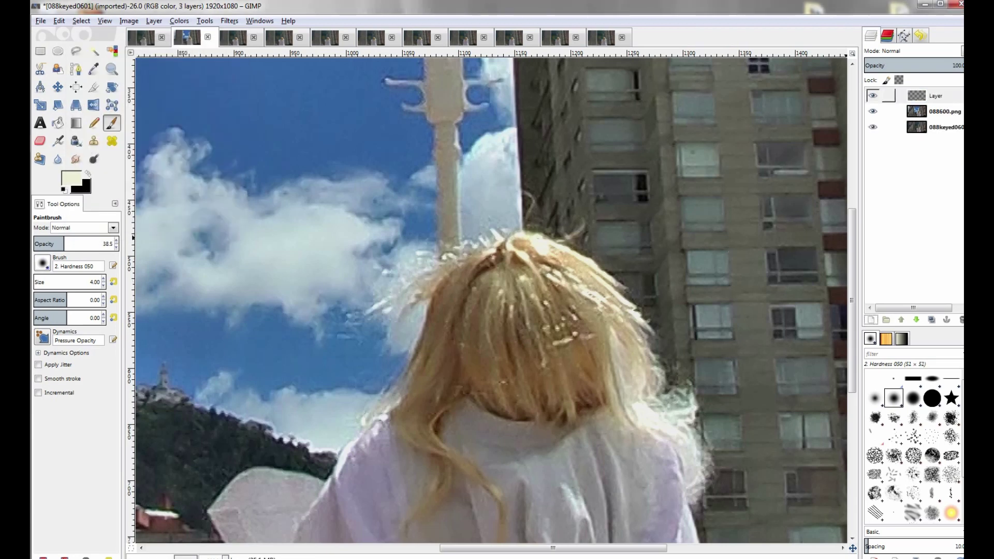
On the transparent layer, paint the fine stray strands beside and above the head with the Hardness 025 brush at size 4.65, toggling 088600.png as reference
{"action": "left_click", "coordinate": [935, 96]}
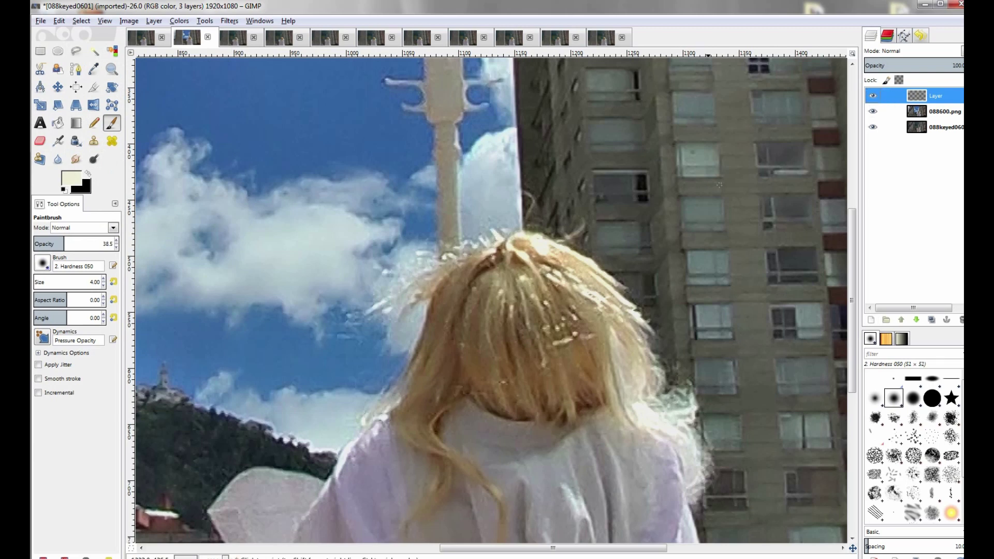
{"action": "left_click", "coordinate": [495, 232]}
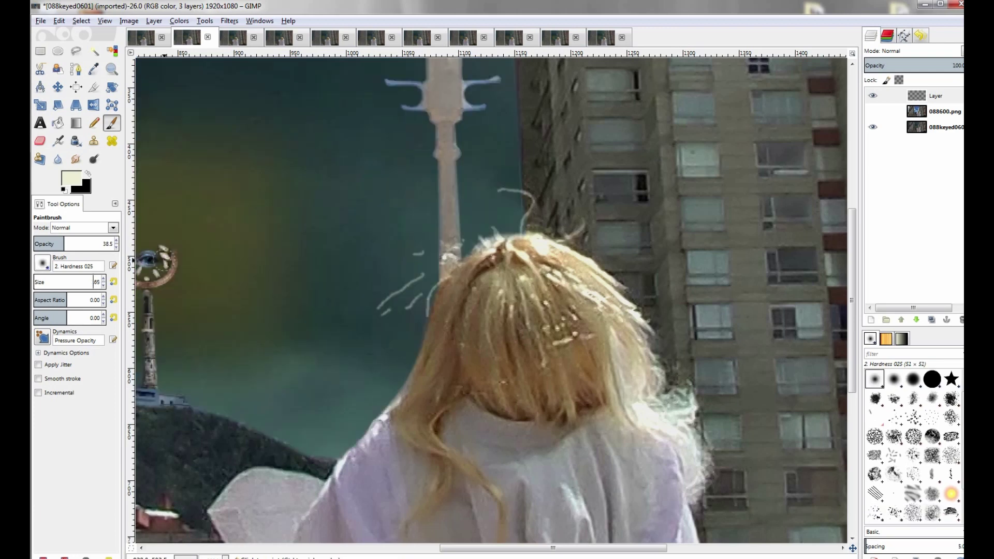
{"action": "type", "text": "4"}
{"action": "left_click", "coordinate": [873, 111]}
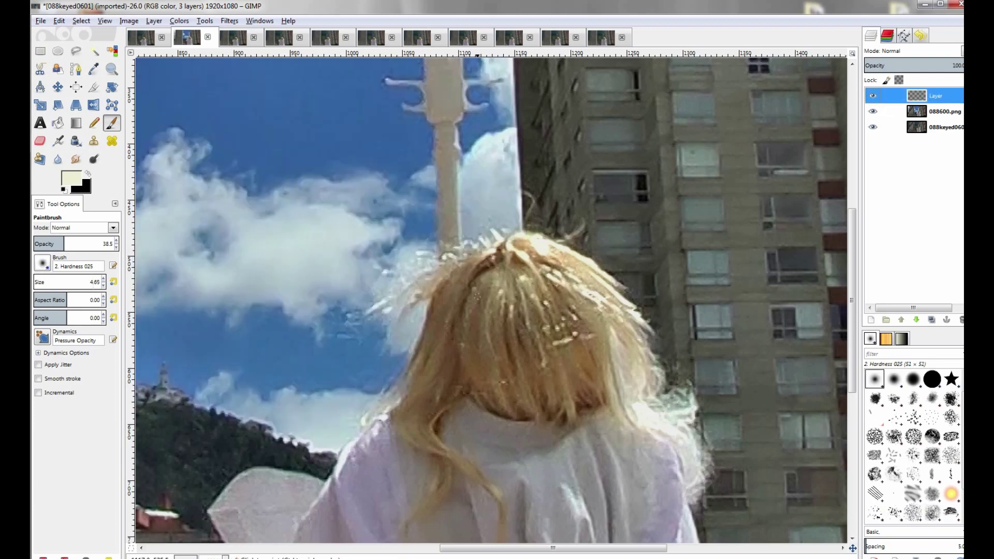
{"action": "left_click_drag", "start_coordinate": [488, 233], "coordinate": [500, 241]}
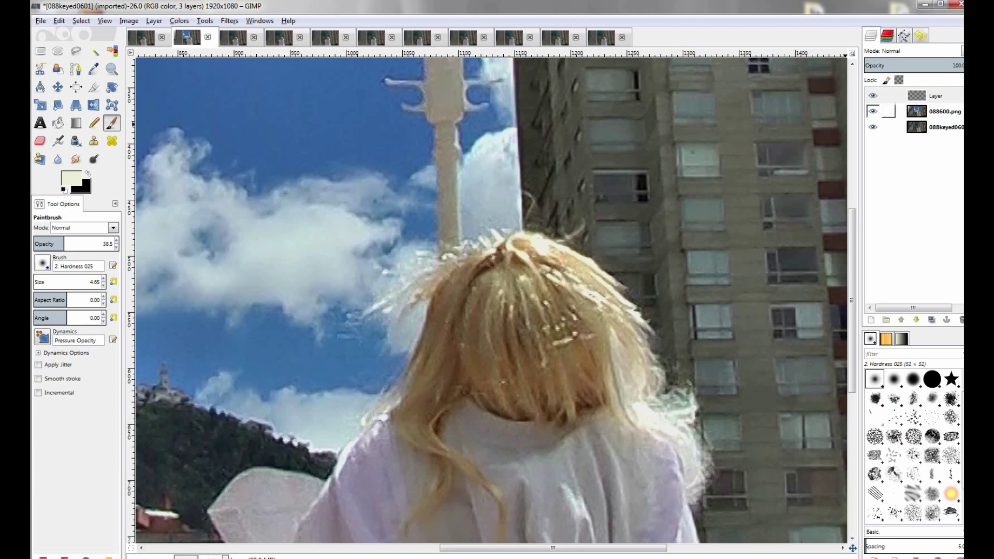
{"action": "left_click", "coordinate": [873, 111]}
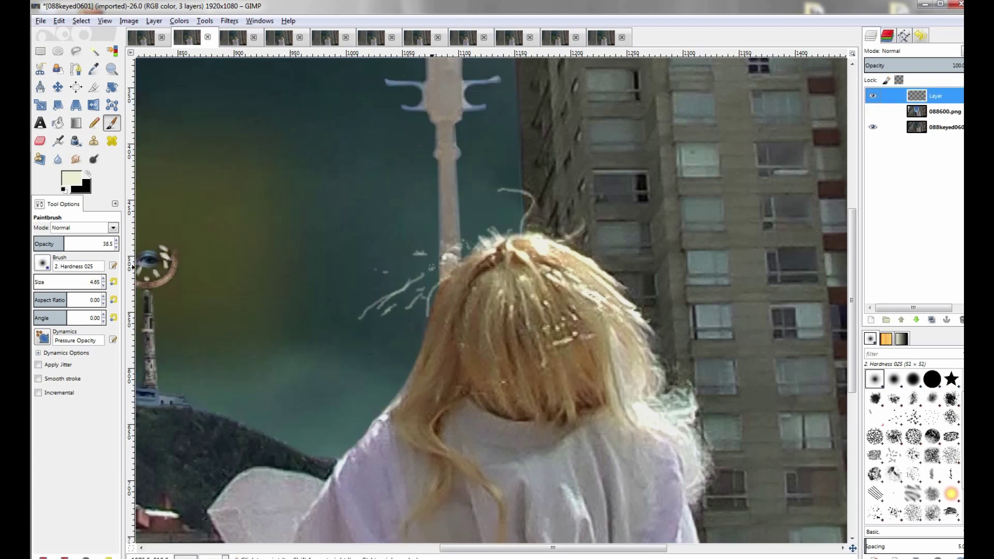
{"action": "mouse_move", "coordinate": [431, 267]}
{"action": "left_mouse_down"}
{"action": "mouse_move", "coordinate": [464, 254]}
{"action": "mouse_move", "coordinate": [490, 222]}
{"action": "left_mouse_up"}
Soften the outer ends of the painted strands with the Eraser at size 20.65 and opacity 23.8
{"action": "left_click", "coordinate": [40, 141]}
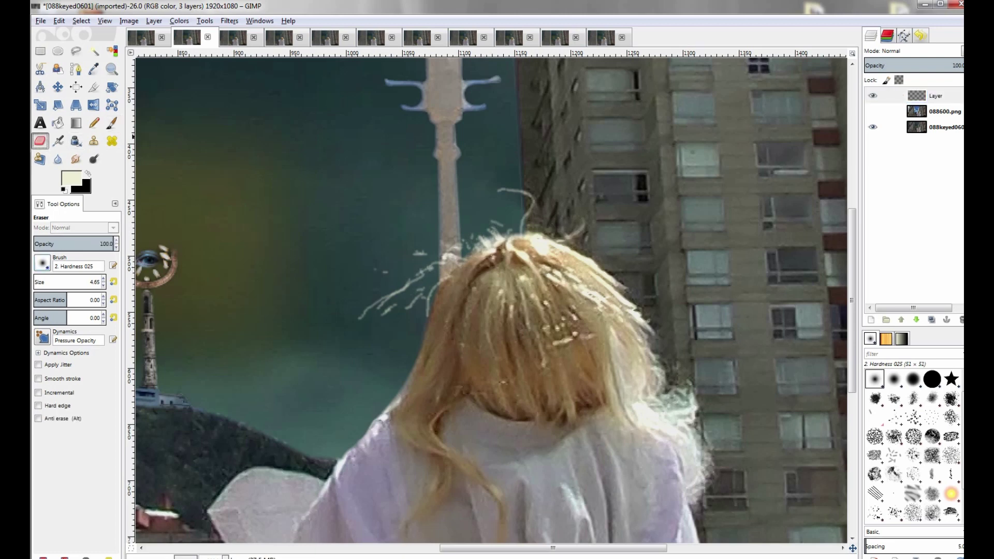
{"action": "left_click", "coordinate": [93, 282]}
{"action": "key", "text": "BackSpace"}
{"action": "type", "text": "20"}
{"action": "left_click", "coordinate": [106, 244]}
{"action": "left_click", "coordinate": [52, 244]}
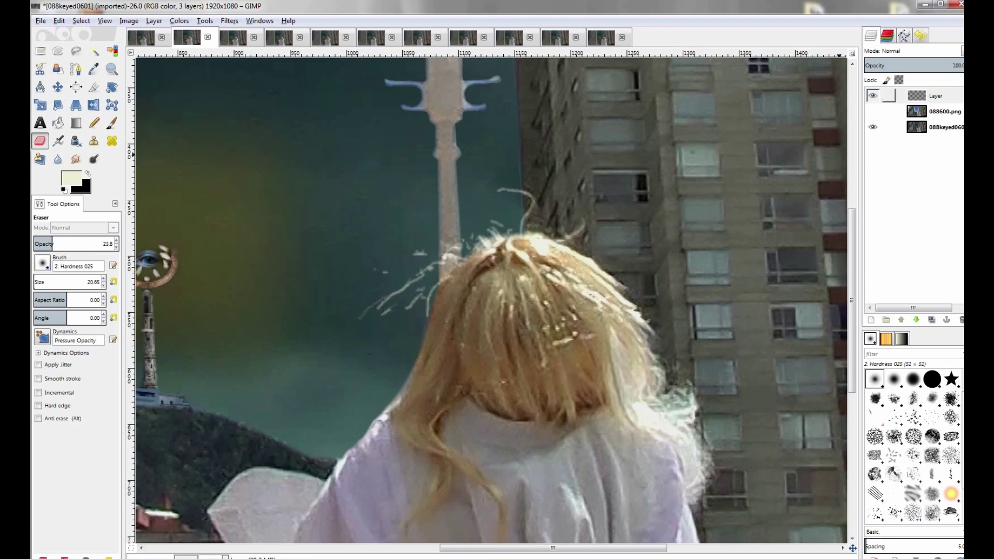
Compare the painted strands with the original hair by repeatedly showing and hiding the 088600.png layer
{"action": "left_click", "coordinate": [873, 111]}
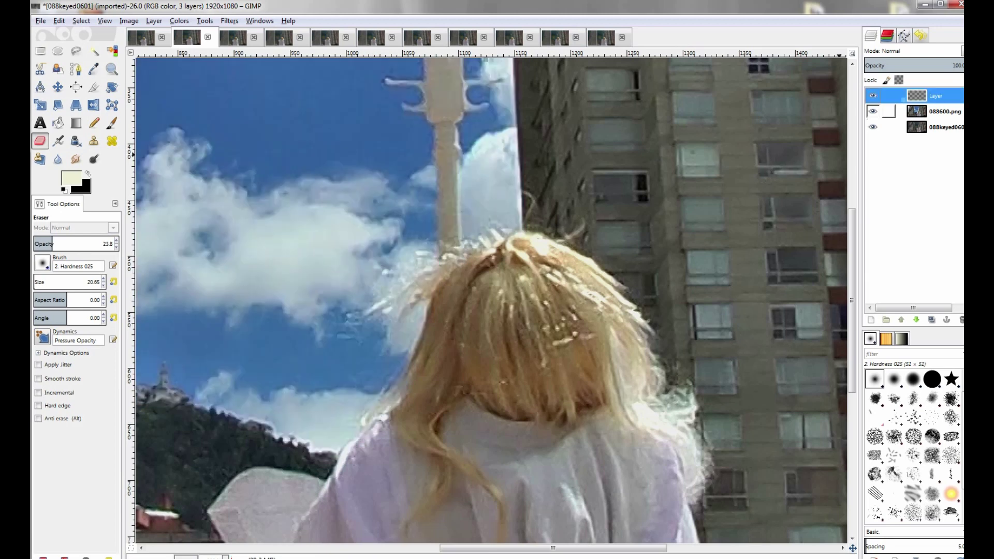
{"action": "left_click", "coordinate": [873, 111]}
{"action": "left_click", "coordinate": [873, 111]}
{"action": "left_click", "coordinate": [873, 111]}
{"action": "left_click", "coordinate": [873, 111]}
{"action": "left_click", "coordinate": [873, 111]}
{"action": "left_click", "coordinate": [873, 111]}
{"action": "left_click", "coordinate": [873, 111]}
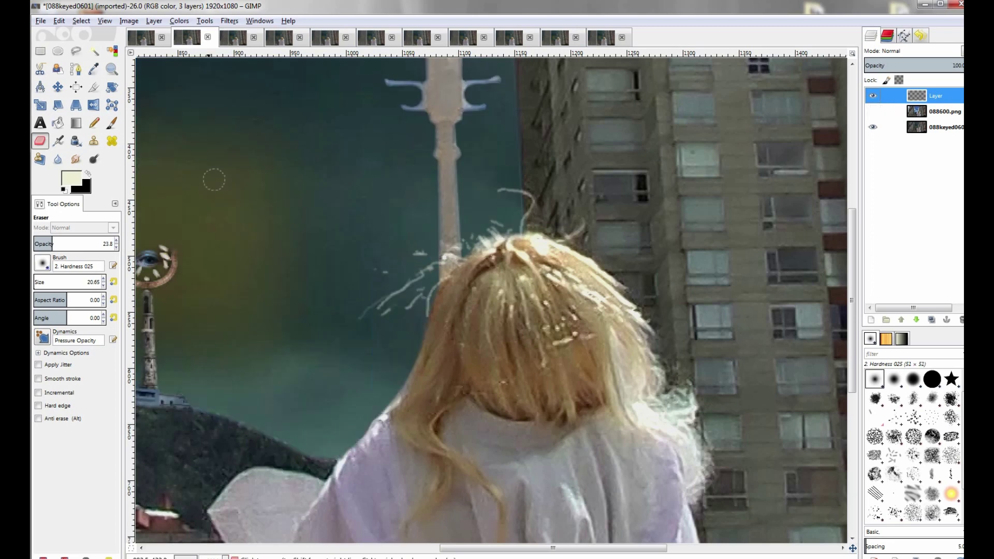
Overwrite 088keyed0601.png with the repainted frame and close the preceding frame's image
{"action": "left_click", "coordinate": [40, 21]}
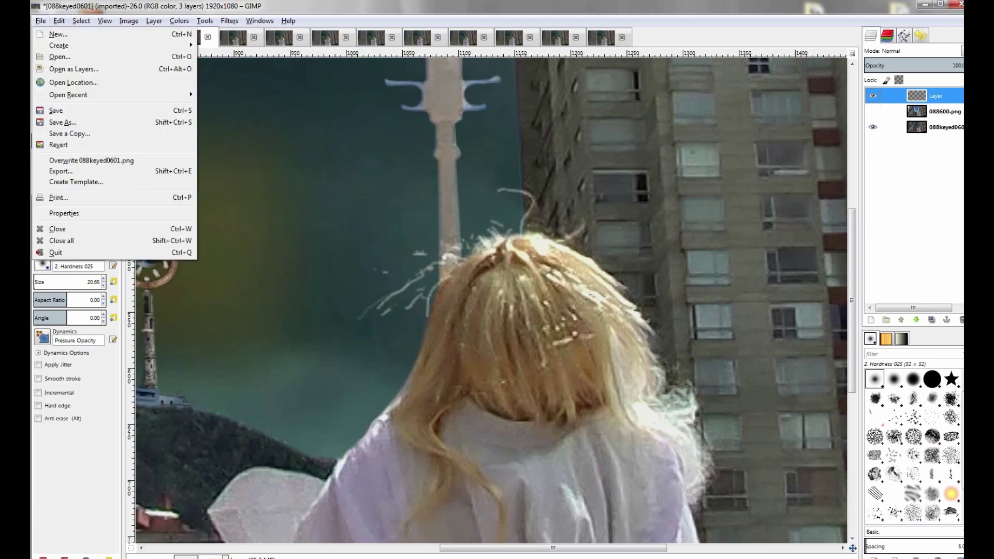
{"action": "left_click", "coordinate": [77, 161]}
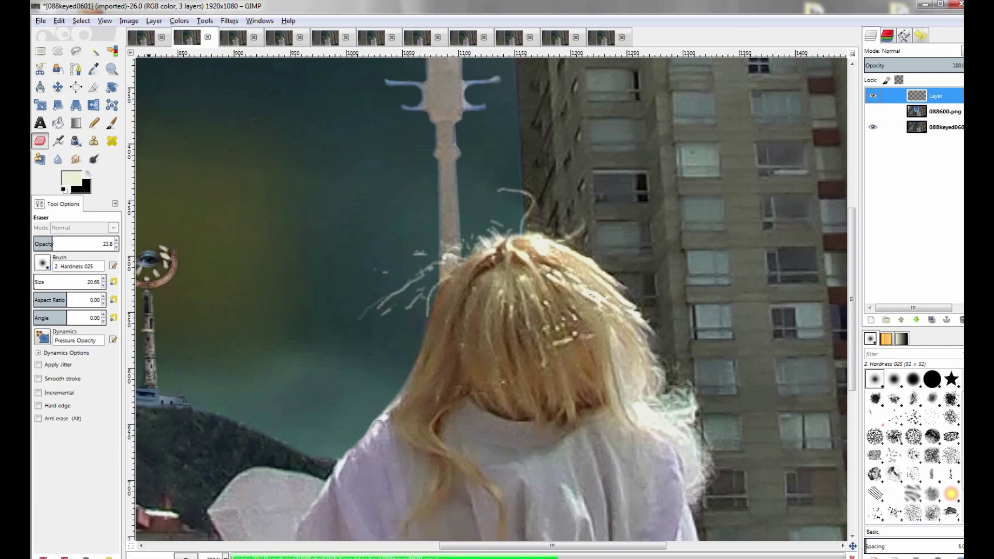
{"action": "left_click", "coordinate": [145, 37]}
{"action": "left_click", "coordinate": [162, 37]}
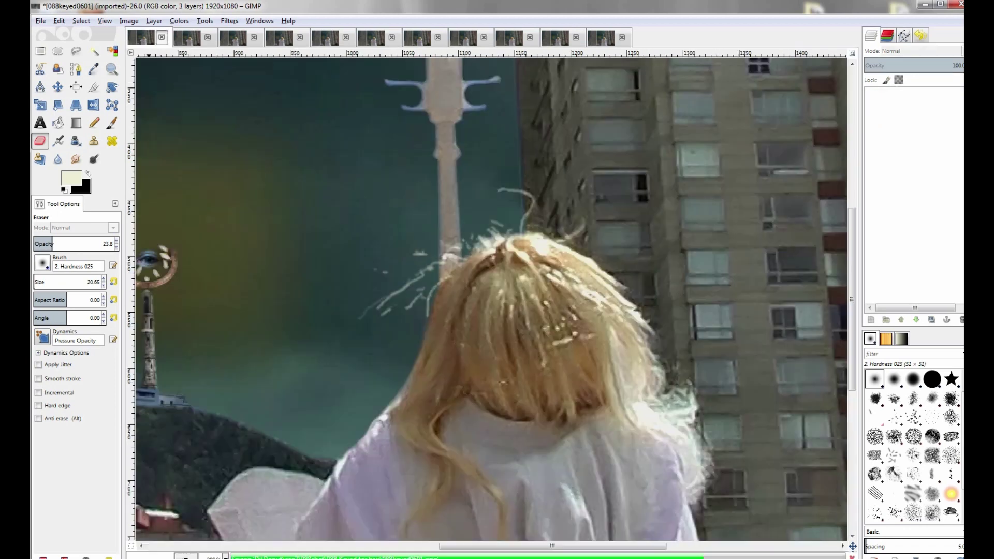
Switch to the 088keyed0602 image and add a transparent 1920 × 1080 px layer above the keyed frame
{"action": "left_click", "coordinate": [187, 37]}
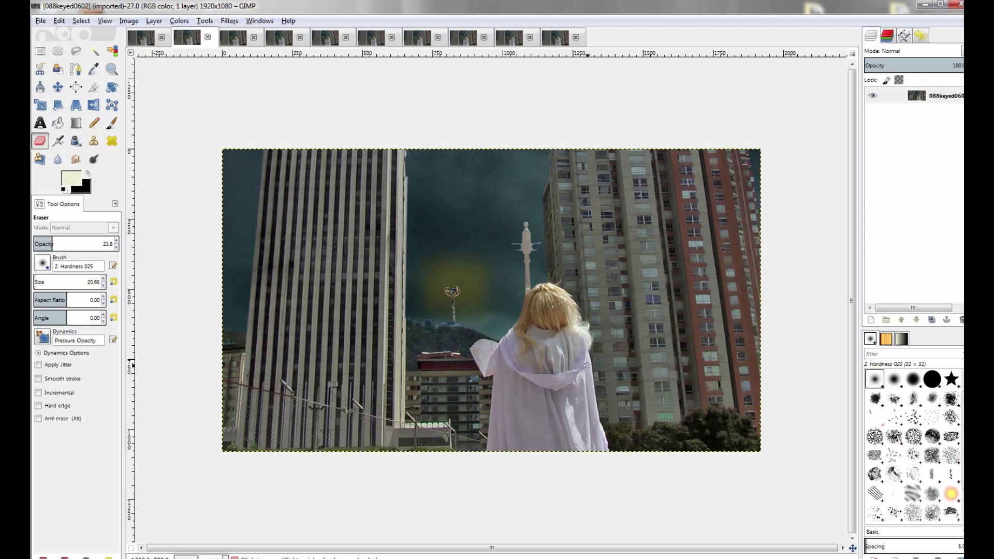
{"action": "key", "text": "2"}
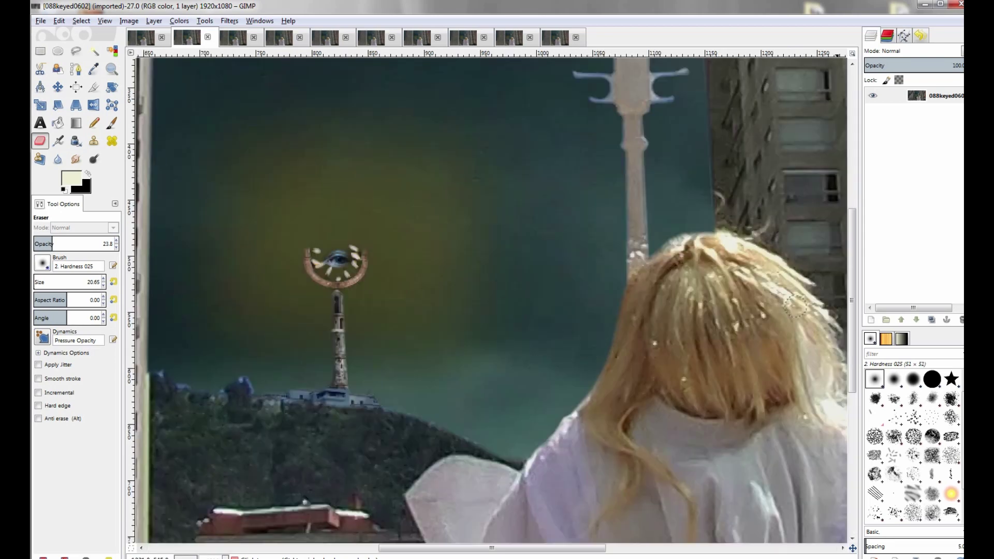
{"action": "left_click", "coordinate": [872, 320]}
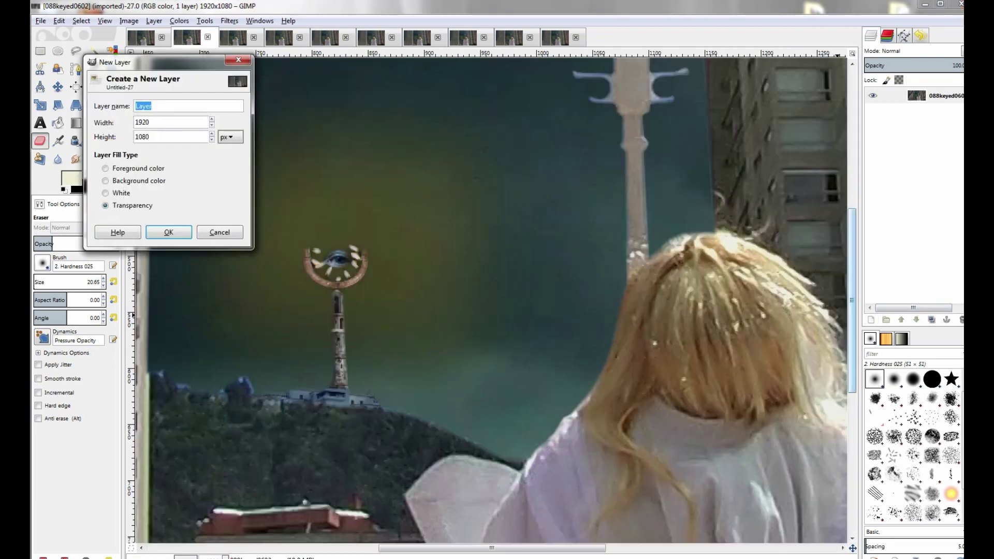
{"action": "left_click", "coordinate": [171, 232]}
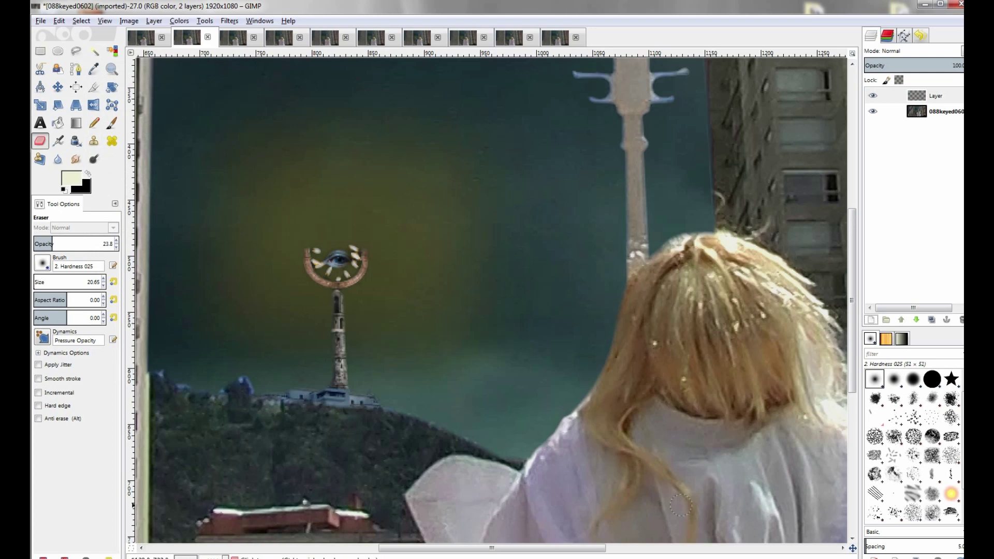
{"action": "left_click_drag", "start_coordinate": [492, 548], "coordinate": [533, 548]}
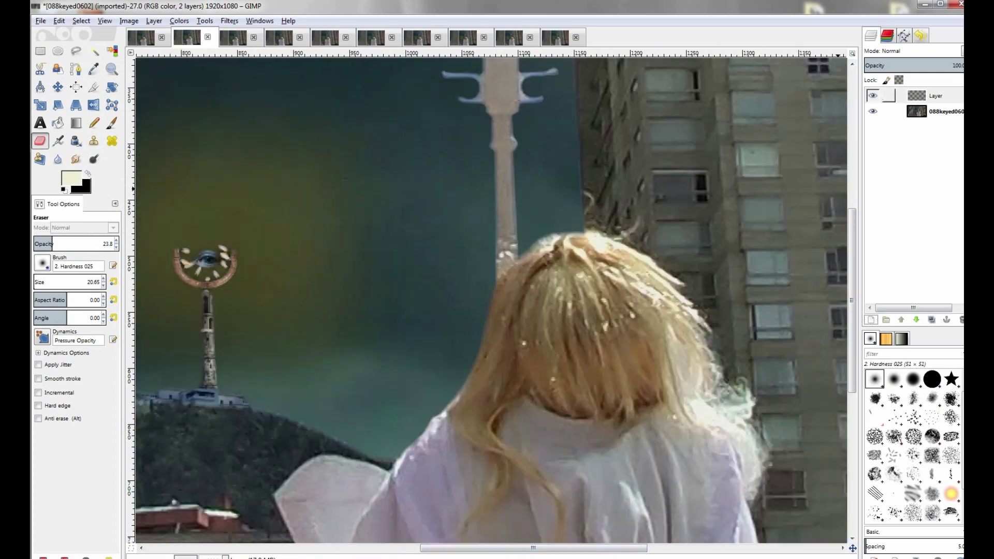
Add the original frame 088601.png as a layer between the keyed frame and the transparent layer
{"action": "left_click", "coordinate": [932, 112]}
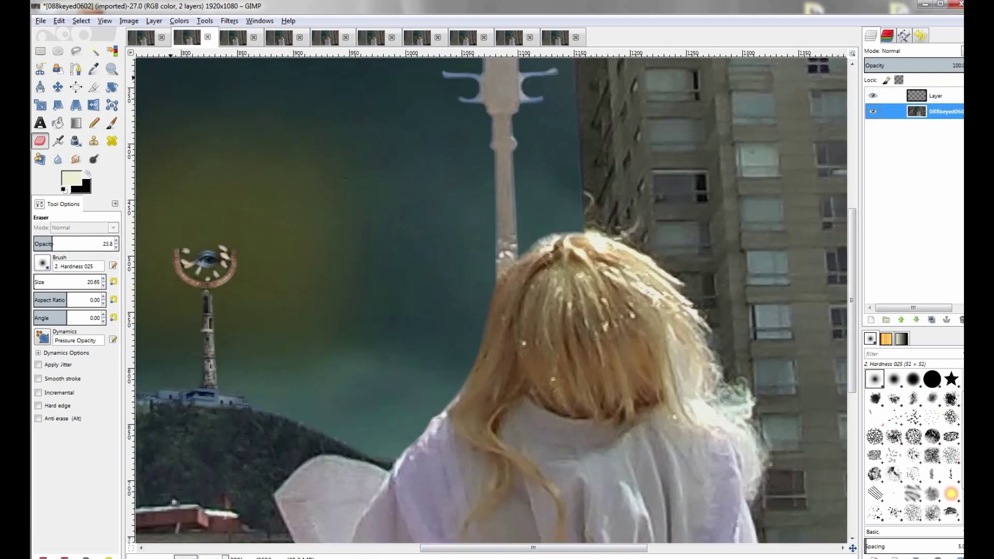
{"action": "left_click", "coordinate": [41, 20]}
{"action": "left_click", "coordinate": [73, 70]}
{"action": "key", "text": "ctrl+o"}
{"action": "left_click", "coordinate": [160, 188]}
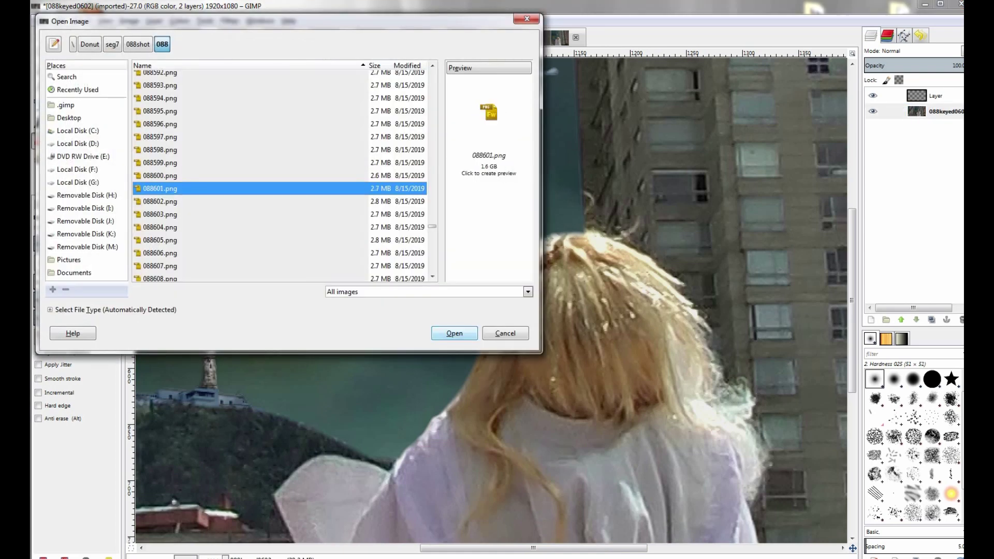
{"action": "key", "text": "Return"}
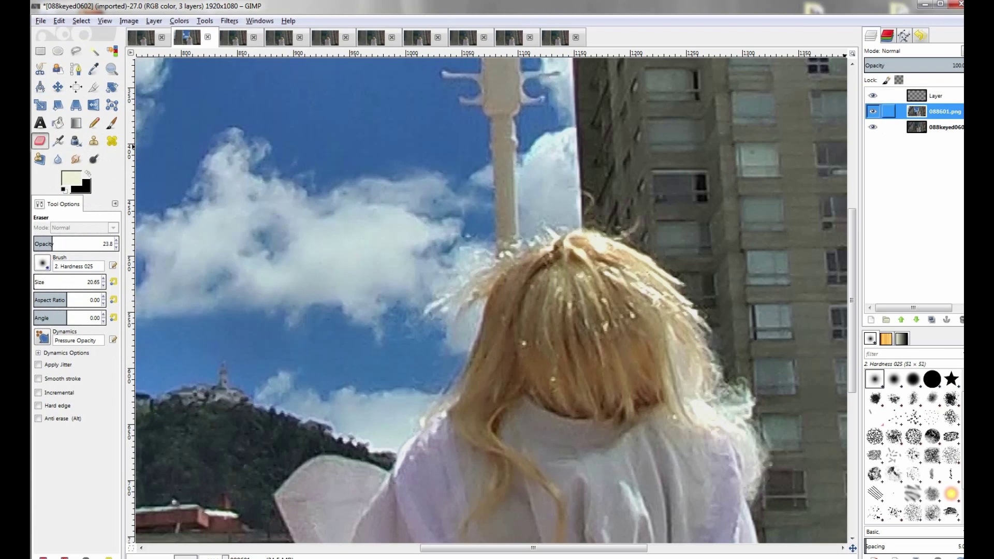
{"action": "left_click", "coordinate": [873, 112]}
{"action": "left_click", "coordinate": [873, 111]}
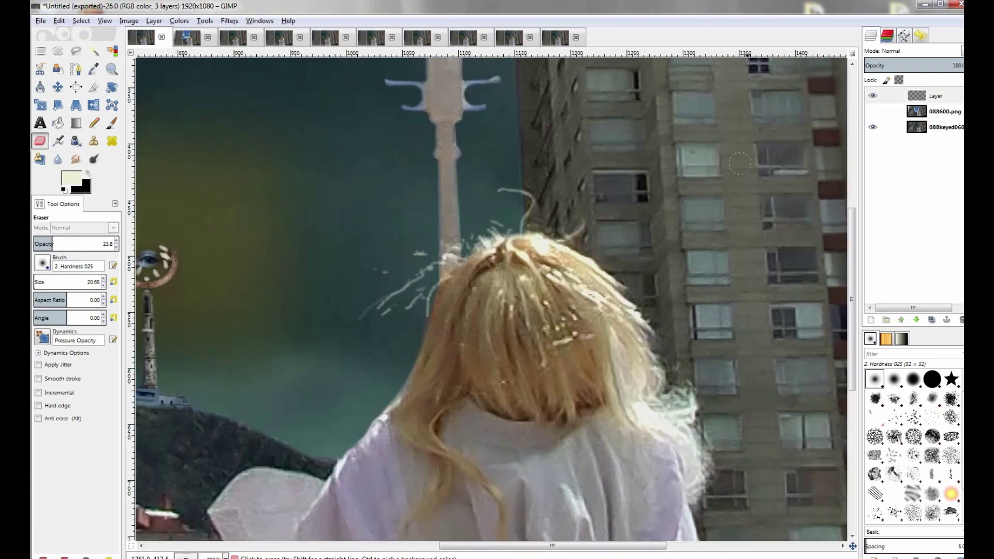
Copy the painted strand layer from the 088keyed0601 image and paste it onto the transparent layer of 088keyed0602
{"action": "left_click", "coordinate": [927, 96]}
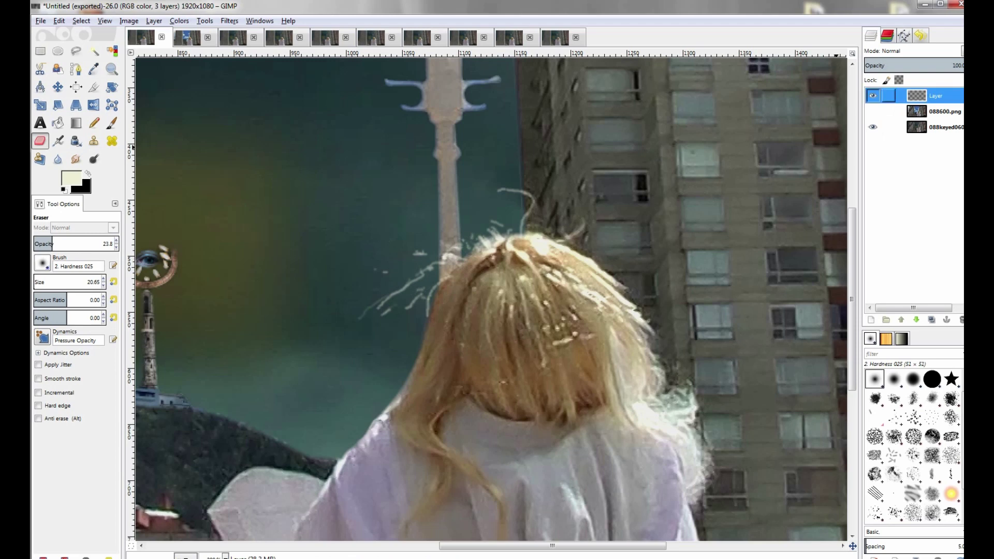
{"action": "key", "text": "ctrl+c"}
{"action": "left_click", "coordinate": [187, 38]}
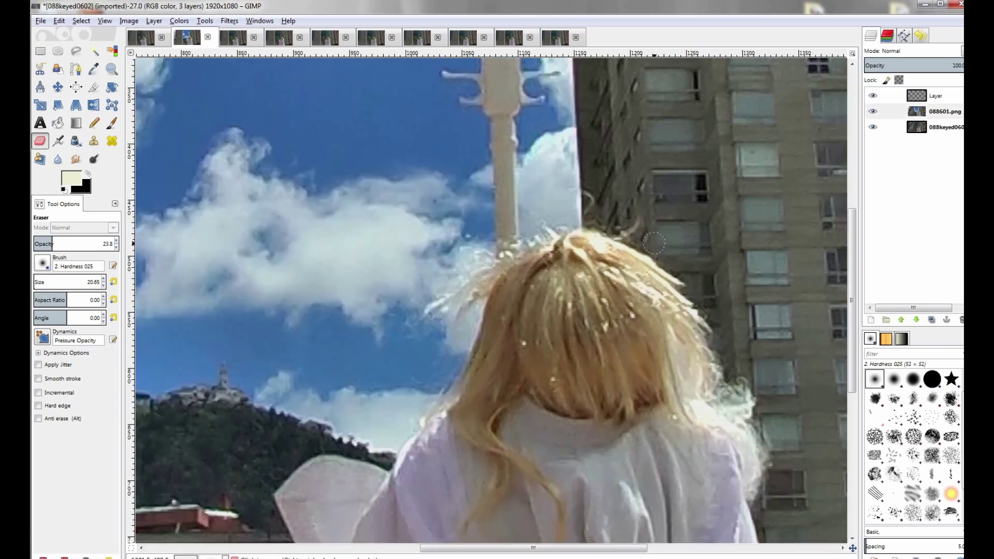
{"action": "left_click", "coordinate": [935, 96]}
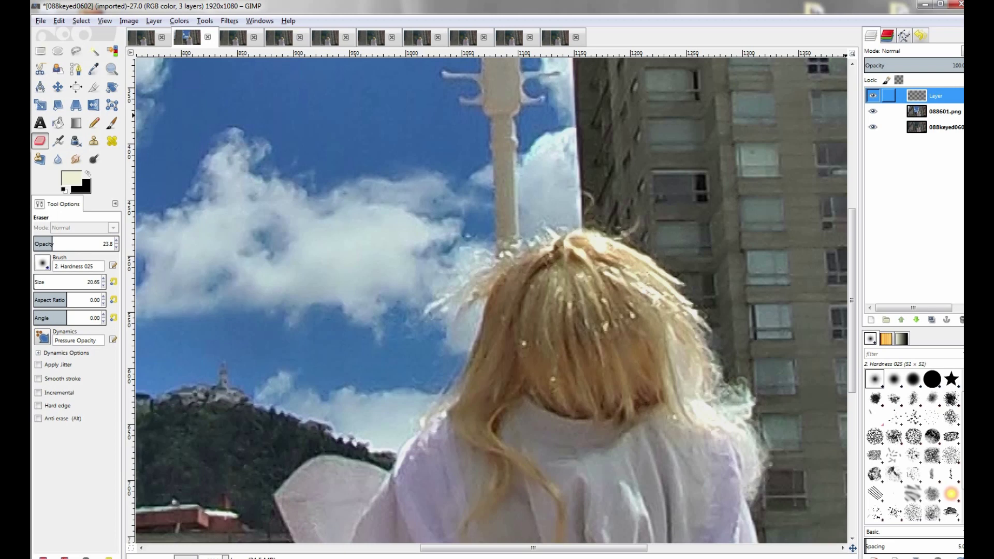
{"action": "key", "text": "ctrl+v"}
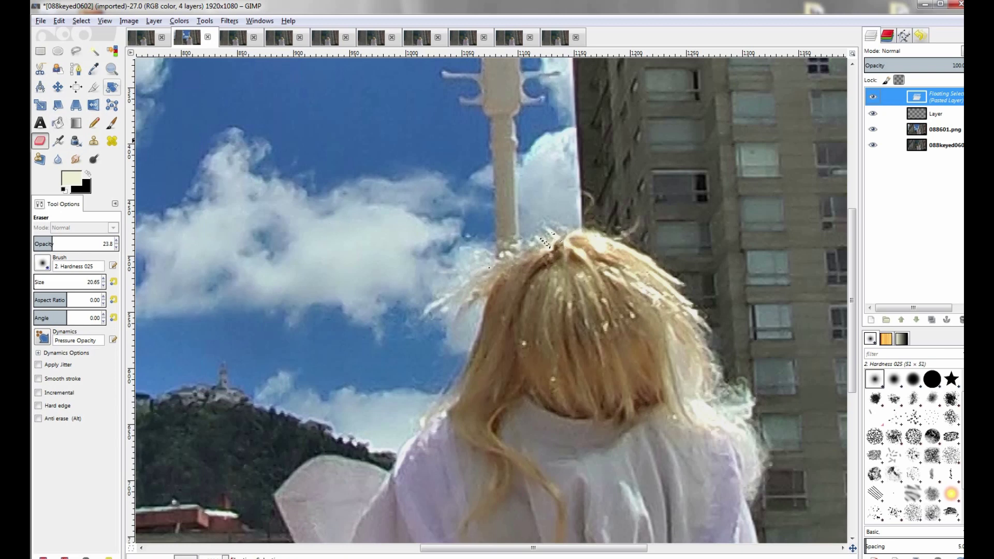
Move the pasted strands to line up with the hair in 088601.png and anchor them to the transparent layer
{"action": "key", "text": "m"}
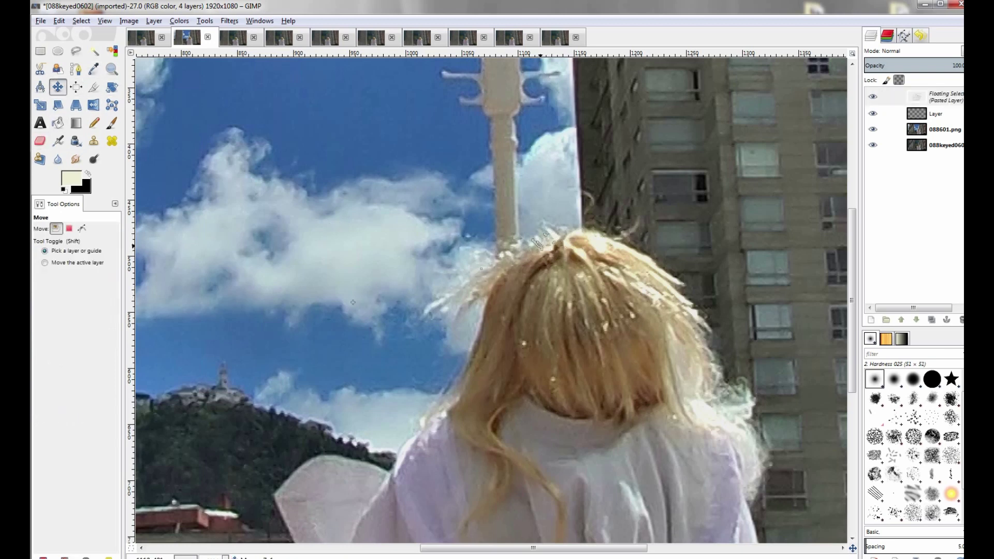
{"action": "left_click_drag", "start_coordinate": [541, 246], "coordinate": [539, 251]}
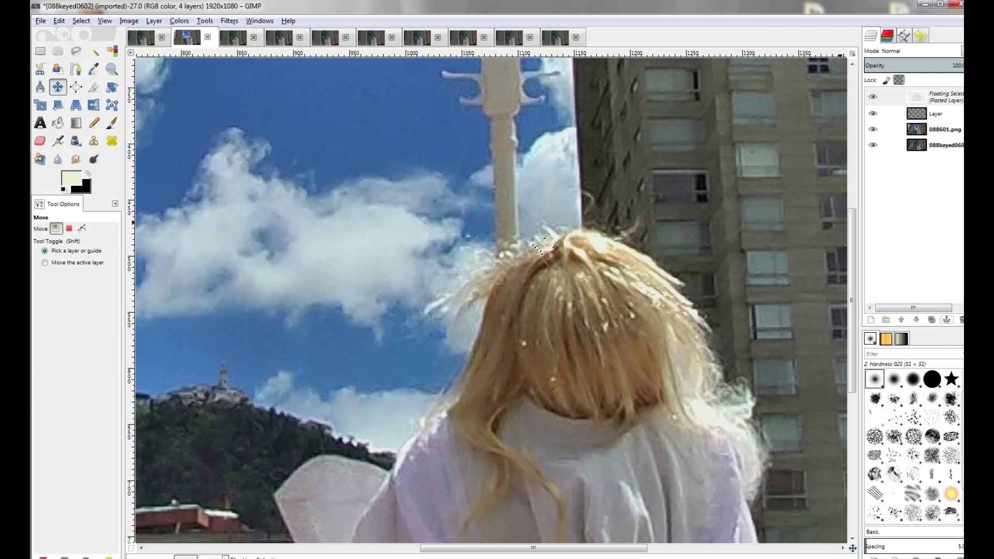
{"action": "key", "text": "ctrl+h"}
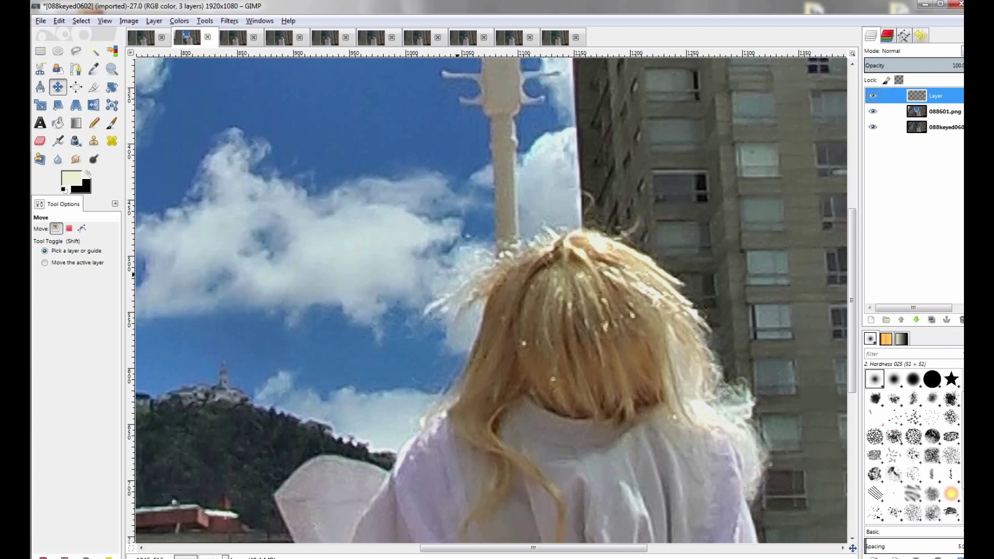
Set the Eraser opacity to 100 and erase the pasted strands that do not match the hair in the 088601.png reference
{"action": "left_click", "coordinate": [40, 141]}
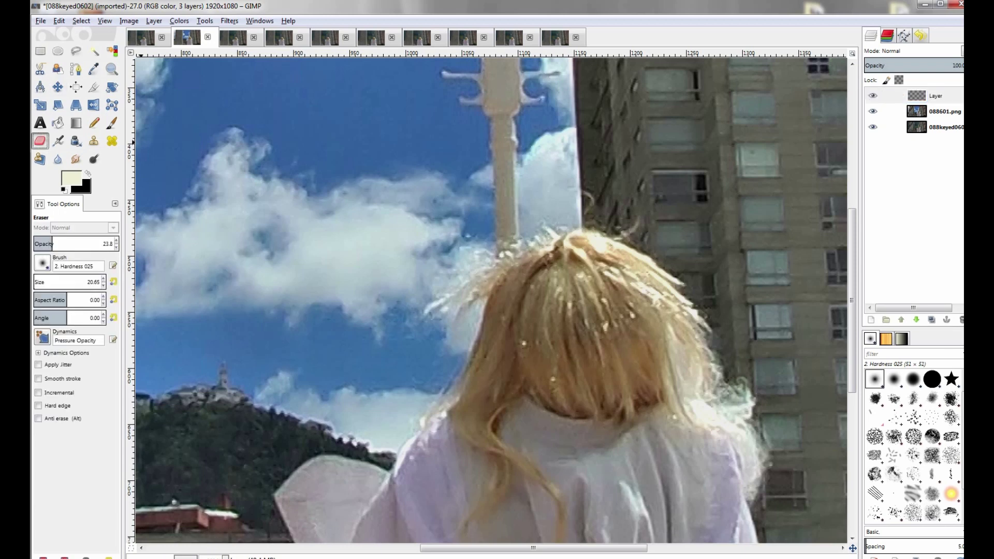
{"action": "left_click_drag", "start_coordinate": [51, 242], "coordinate": [117, 243]}
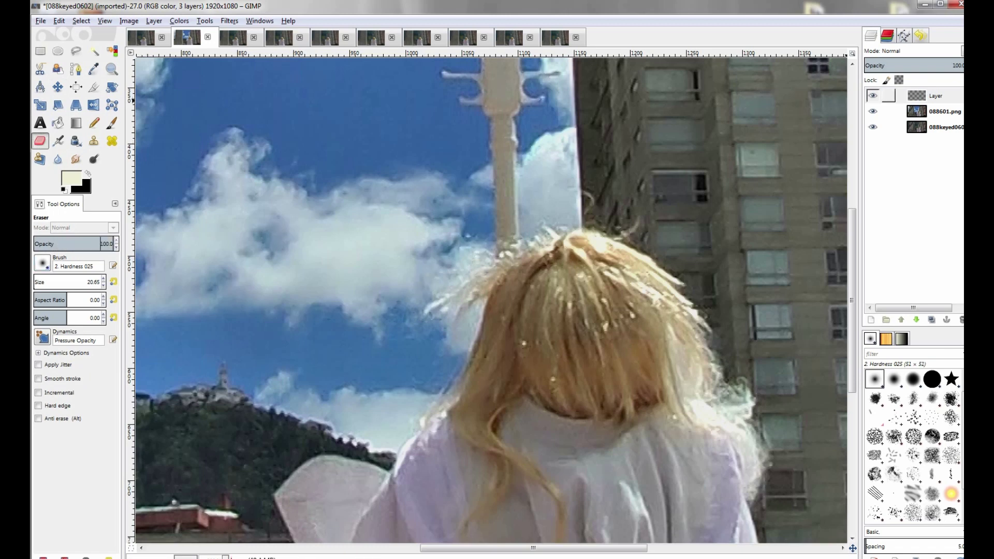
{"action": "left_click", "coordinate": [916, 96]}
{"action": "mouse_move", "coordinate": [406, 311]}
{"action": "left_mouse_down"}
{"action": "mouse_move", "coordinate": [417, 315]}
{"action": "mouse_move", "coordinate": [442, 277]}
{"action": "mouse_move", "coordinate": [431, 280]}
{"action": "left_mouse_up"}
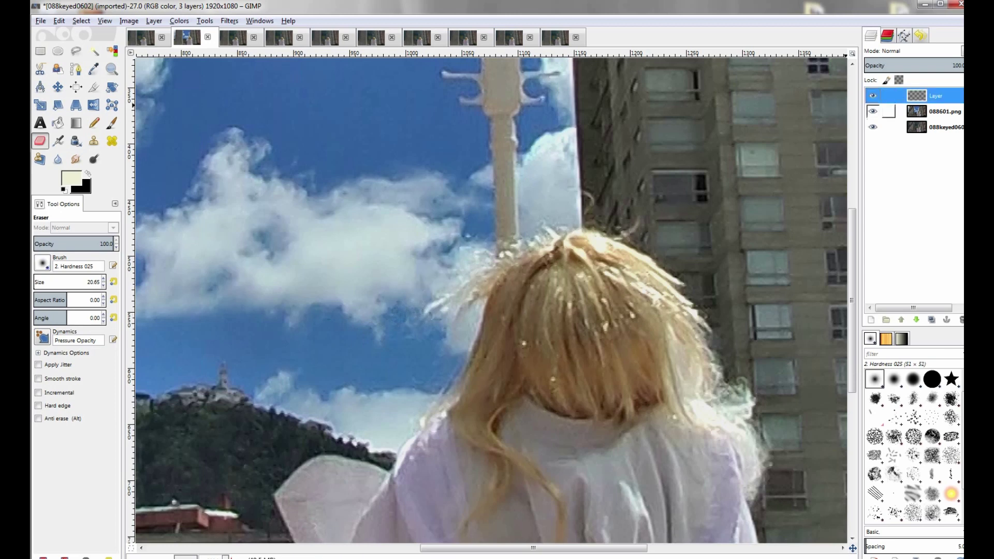
{"action": "left_click", "coordinate": [872, 112]}
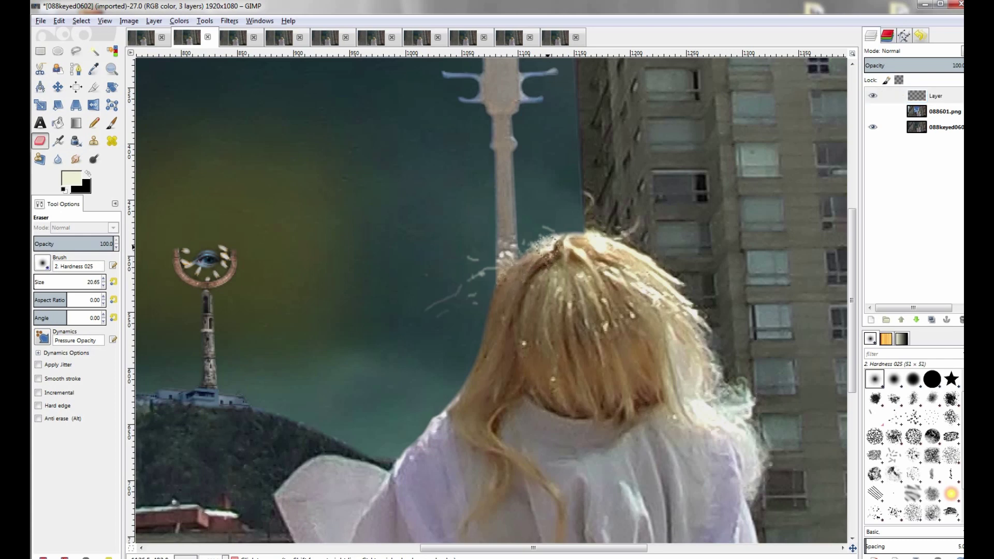
{"action": "left_click", "coordinate": [873, 111]}
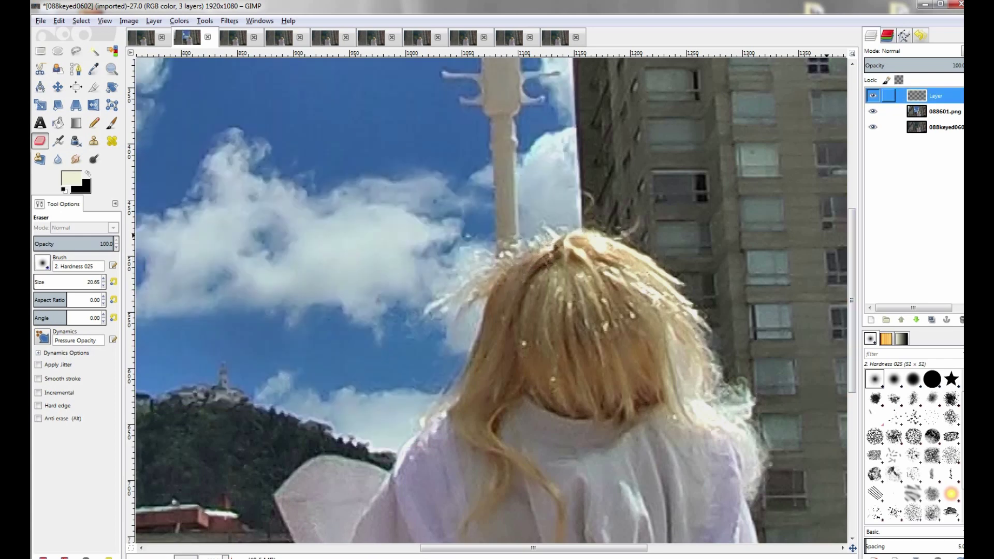
{"action": "left_click", "coordinate": [872, 112]}
{"action": "left_click", "coordinate": [872, 112]}
{"action": "left_click", "coordinate": [872, 111]}
{"action": "left_click", "coordinate": [872, 112]}
Set the Paintbrush size to 4.65 and paint extra wispy strands beside the head, toggling the 088601.png layer as reference
{"action": "key", "text": "p"}
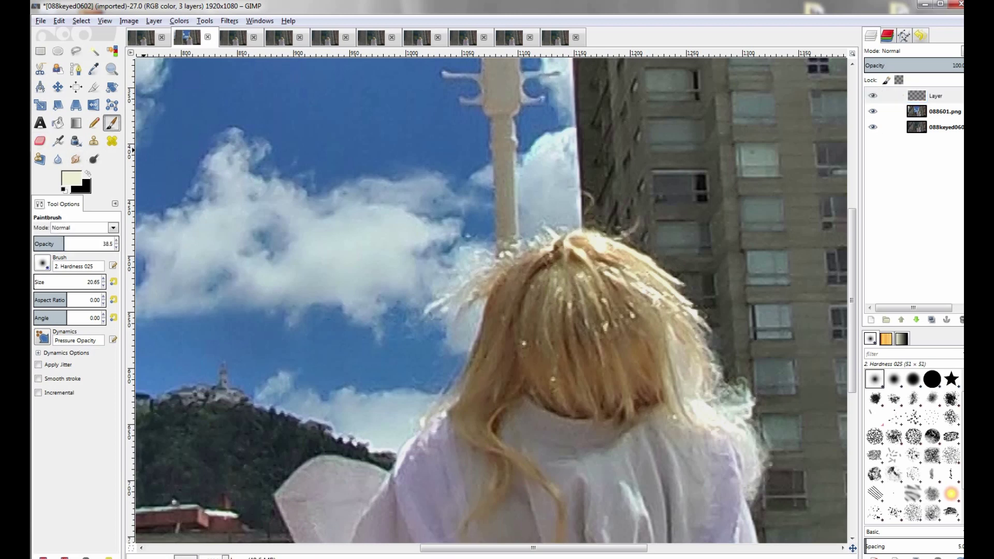
{"action": "left_click", "coordinate": [92, 282]}
{"action": "key", "text": "BackSpace"}
{"action": "left_click", "coordinate": [873, 111]}
{"action": "left_click", "coordinate": [873, 111]}
{"action": "left_click", "coordinate": [873, 111]}
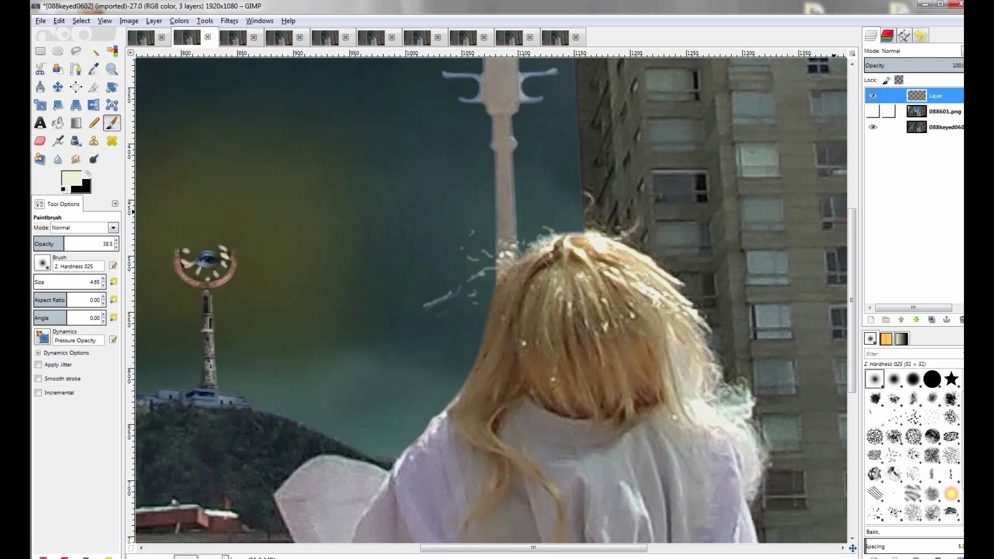
Sample hair colours from the 088601.png layer, keeping a greyish tan as the foreground colour and a pale cream as the background colour
{"action": "left_click", "coordinate": [873, 112]}
{"action": "left_click_drag", "start_coordinate": [501, 276], "coordinate": [485, 288]}
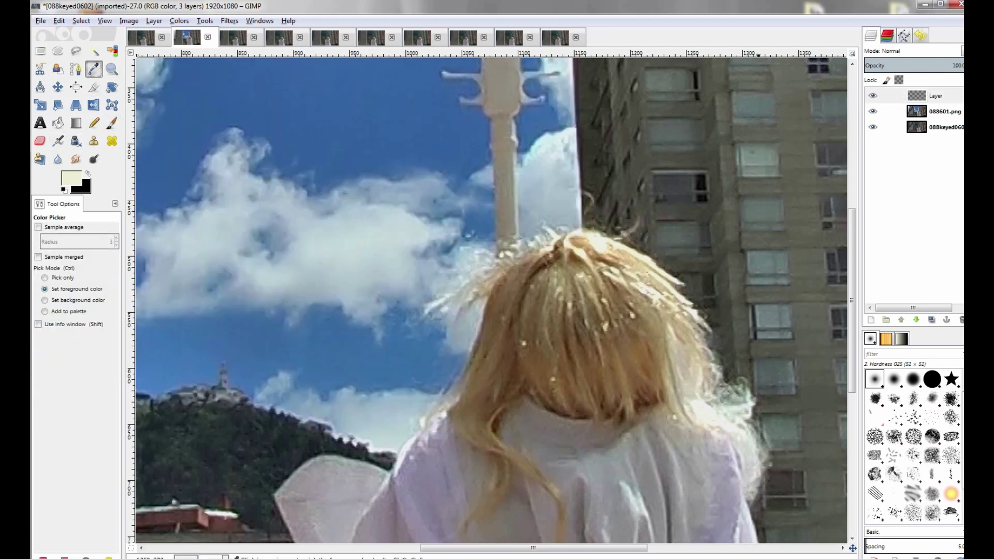
{"action": "left_click", "coordinate": [940, 112]}
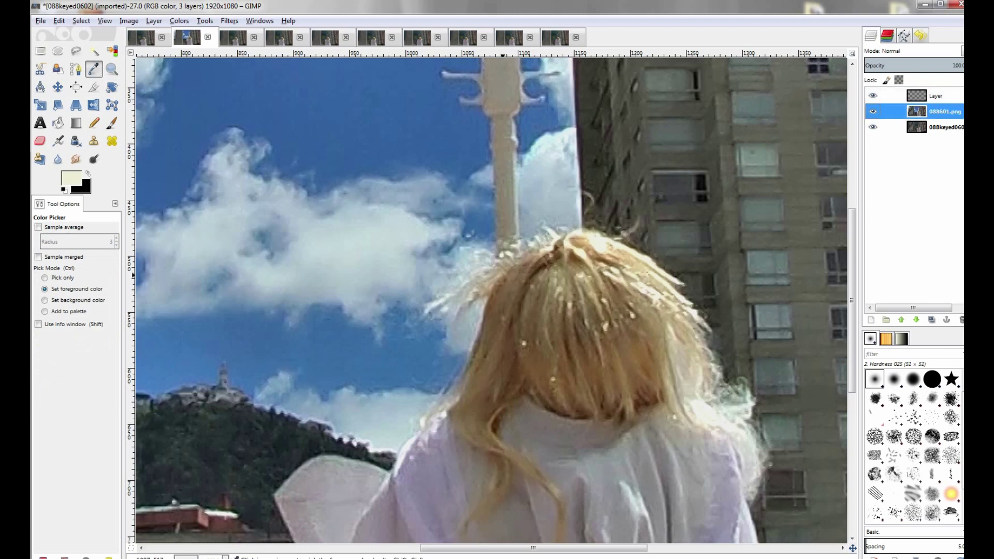
{"action": "left_click", "coordinate": [495, 281]}
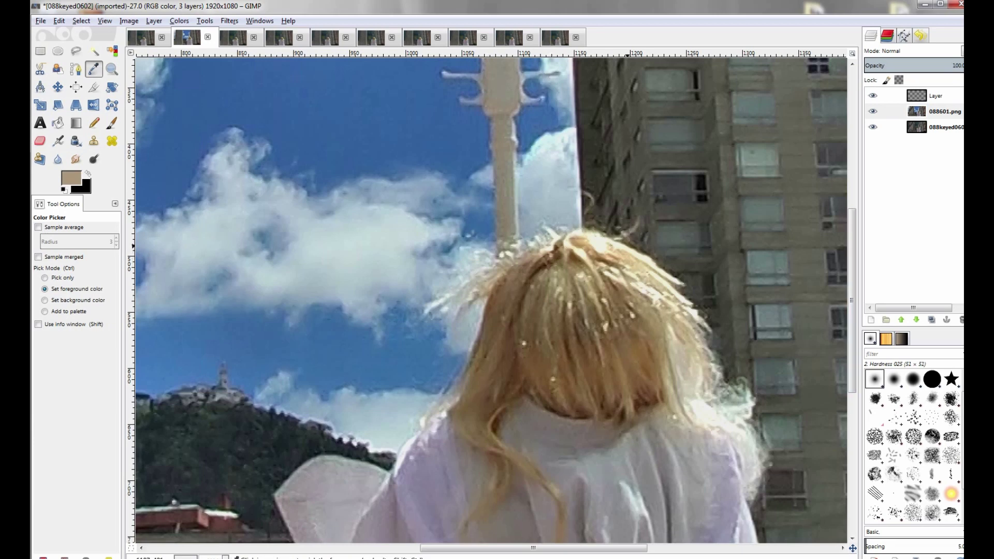
{"action": "left_click", "coordinate": [496, 241]}
{"action": "key", "text": "x"}
{"action": "left_click", "coordinate": [494, 276]}
Paint tan strands on the transparent layer beside the head and a curl above the crown, comparing against the 088601.png layer
{"action": "left_click", "coordinate": [932, 96]}
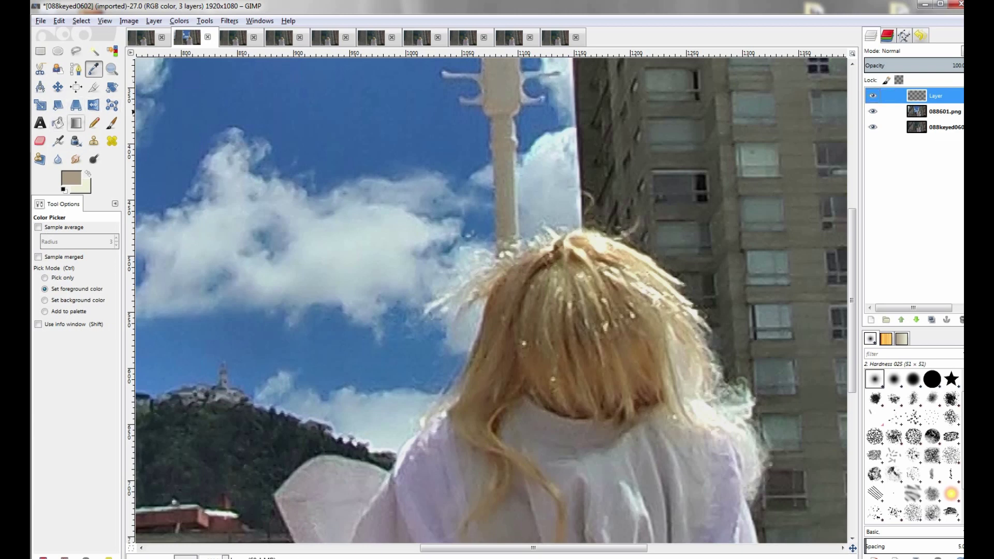
{"action": "left_click", "coordinate": [112, 122]}
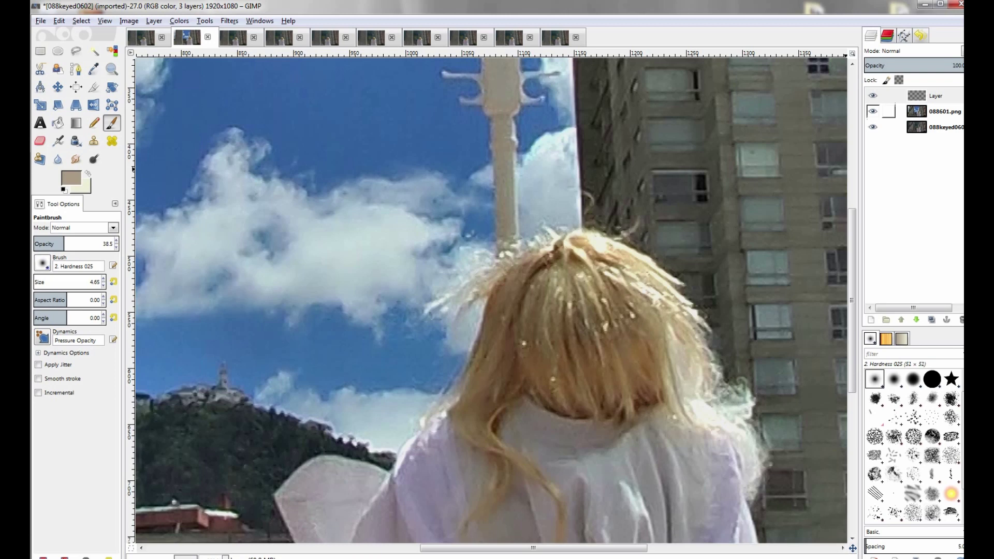
{"action": "left_click", "coordinate": [873, 111]}
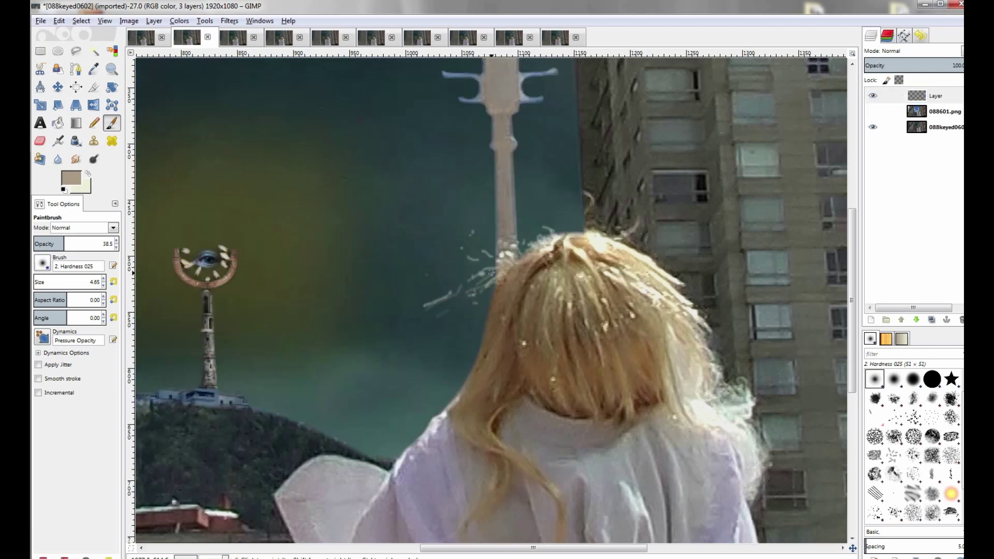
{"action": "mouse_move", "coordinate": [479, 279]}
{"action": "left_mouse_down"}
{"action": "mouse_move", "coordinate": [465, 290]}
{"action": "mouse_move", "coordinate": [486, 276]}
{"action": "left_mouse_up"}
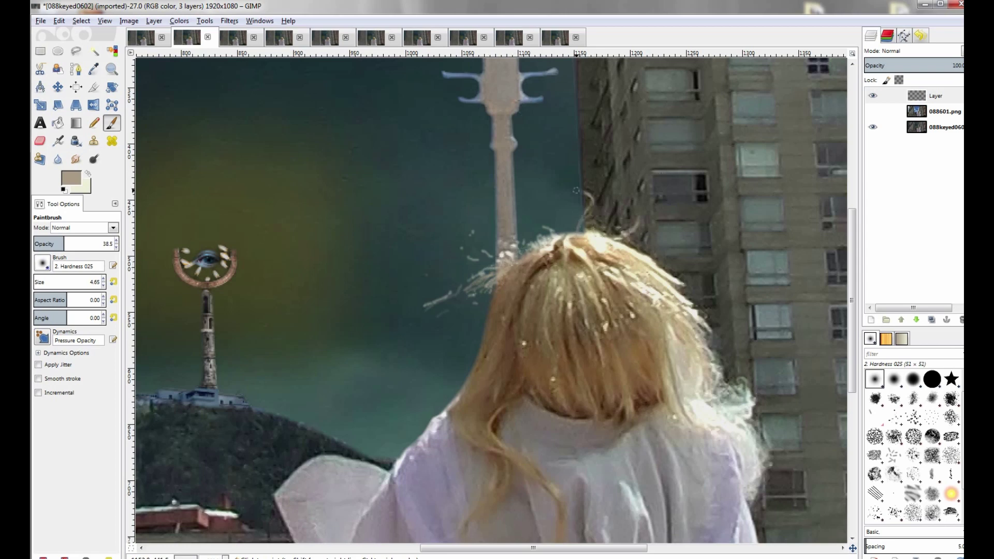
{"action": "left_click", "coordinate": [873, 111]}
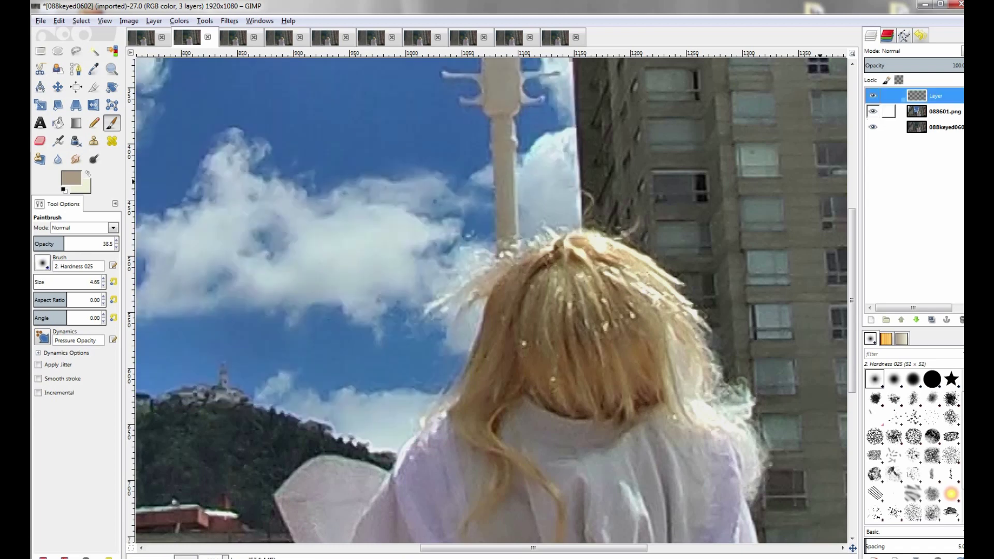
{"action": "left_click", "coordinate": [873, 111]}
{"action": "left_click", "coordinate": [873, 111]}
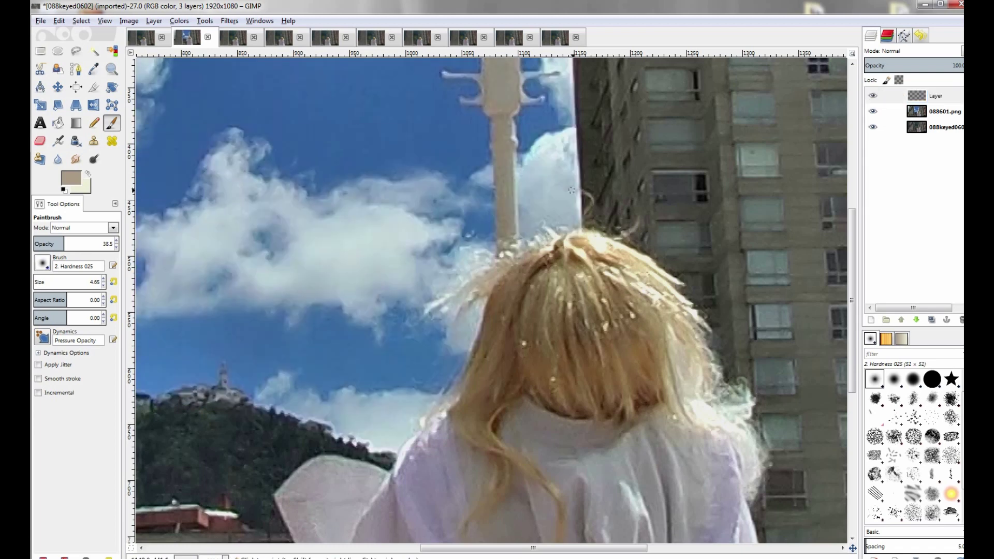
{"action": "left_click", "coordinate": [873, 111]}
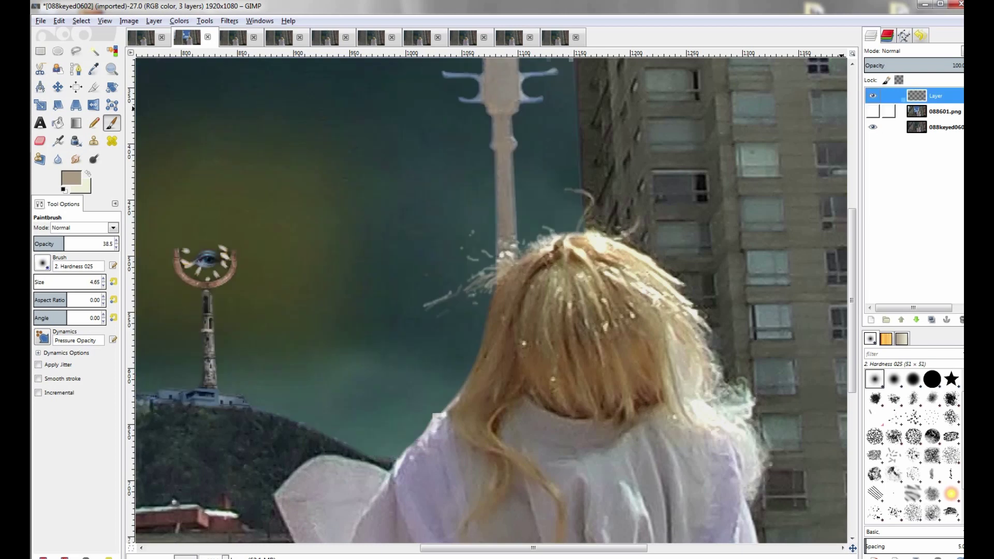
Paint more tan wisps beside the head and down the hair's outer edge to the shoulder, using 088601.png as reference
{"action": "left_click", "coordinate": [873, 111]}
{"action": "left_click", "coordinate": [873, 111]}
{"action": "left_click", "coordinate": [873, 112]}
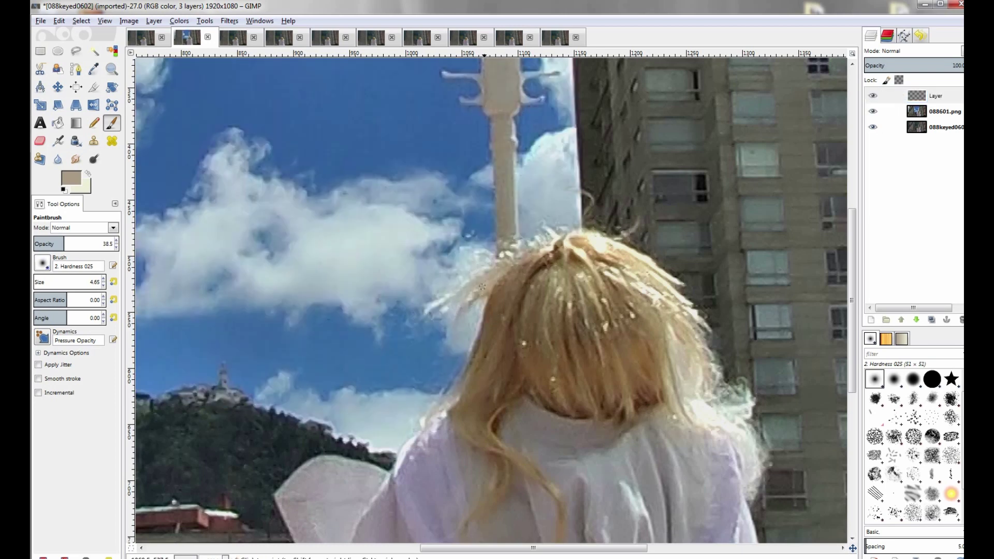
{"action": "left_click", "coordinate": [873, 112]}
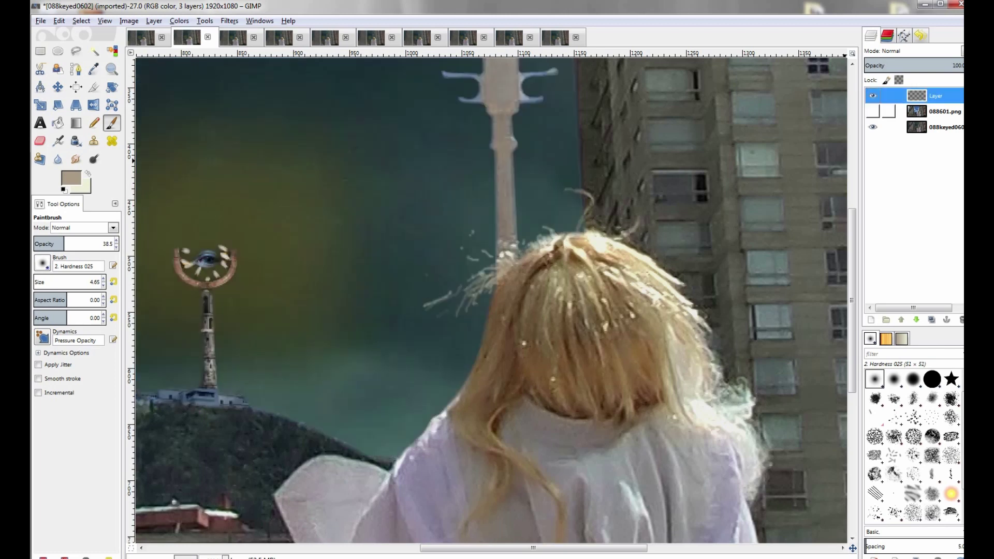
{"action": "left_click", "coordinate": [873, 112]}
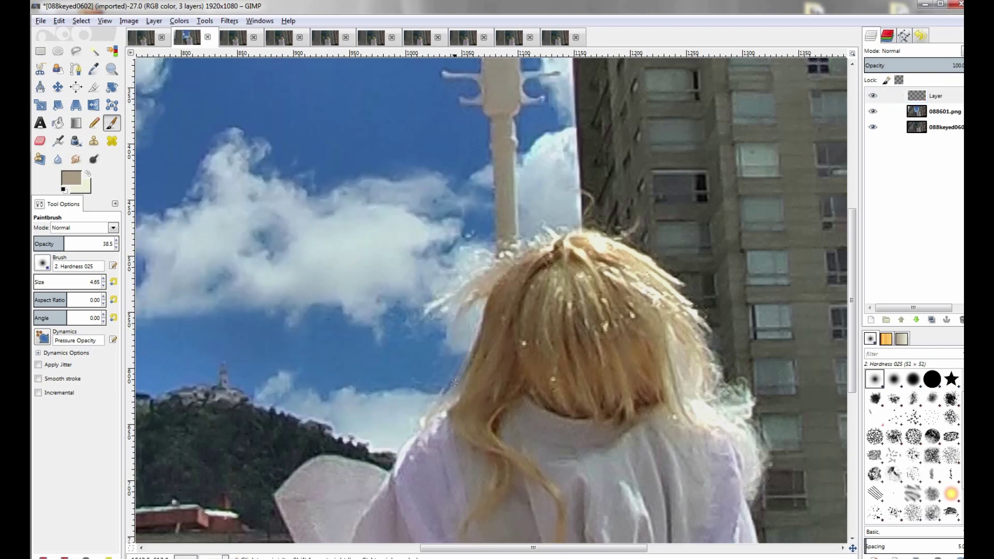
{"action": "left_click", "coordinate": [873, 111]}
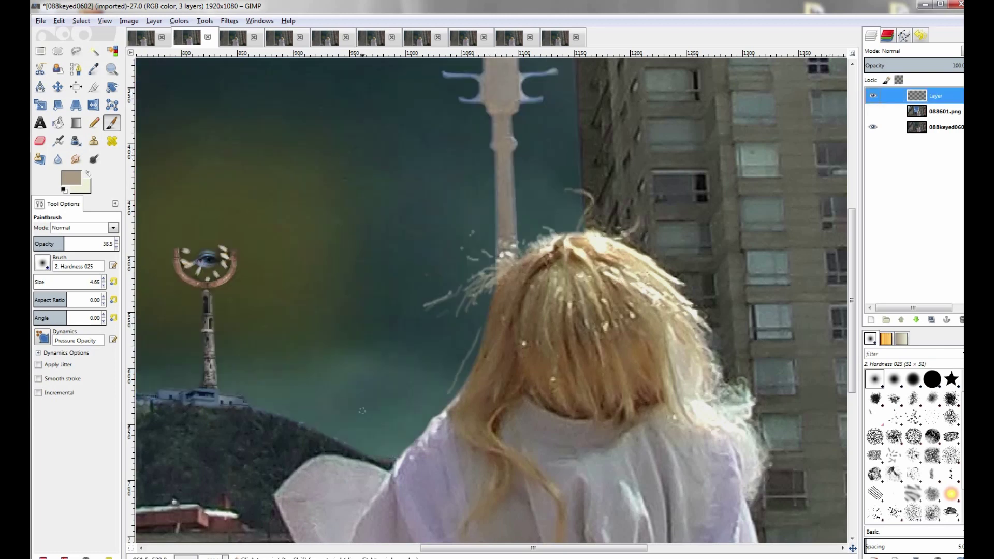
{"action": "left_click_drag", "start_coordinate": [483, 332], "coordinate": [450, 400]}
{"action": "mouse_move", "coordinate": [466, 357]}
{"action": "left_mouse_down"}
{"action": "mouse_move", "coordinate": [488, 324]}
{"action": "mouse_move", "coordinate": [439, 413]}
{"action": "left_mouse_up"}
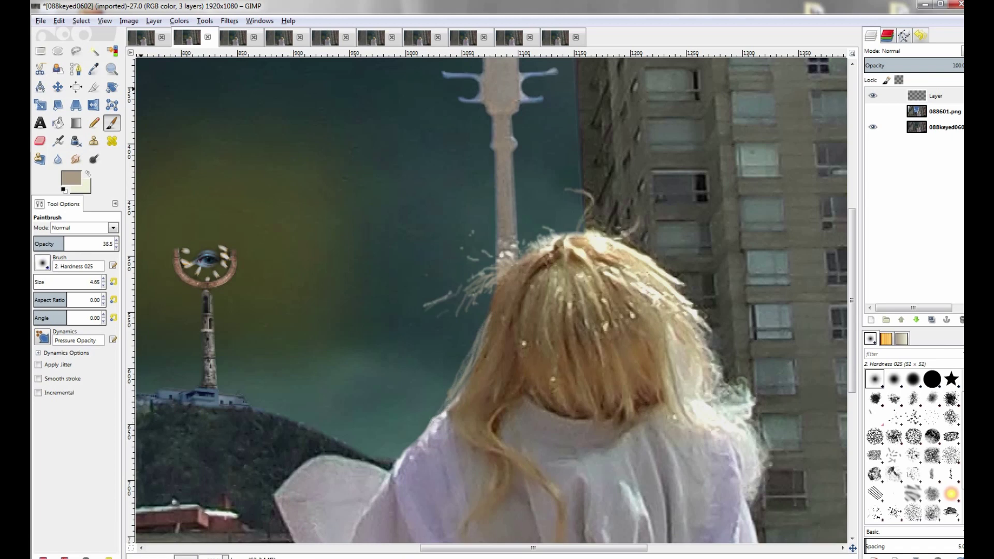
Overwrite 088keyed0602.png with the painted image, and close the finished 088keyed0601 image without saving
{"action": "left_click", "coordinate": [40, 21]}
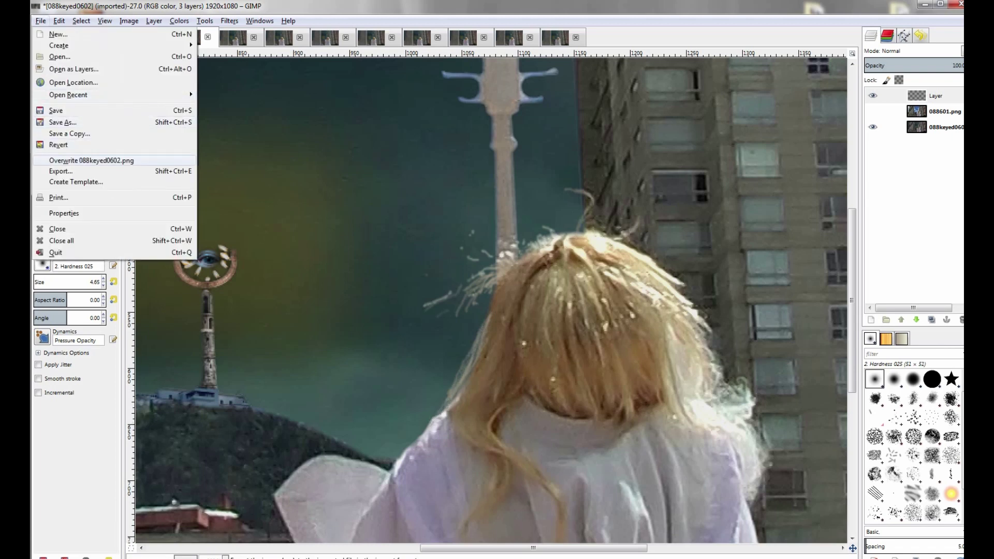
{"action": "left_click", "coordinate": [91, 161]}
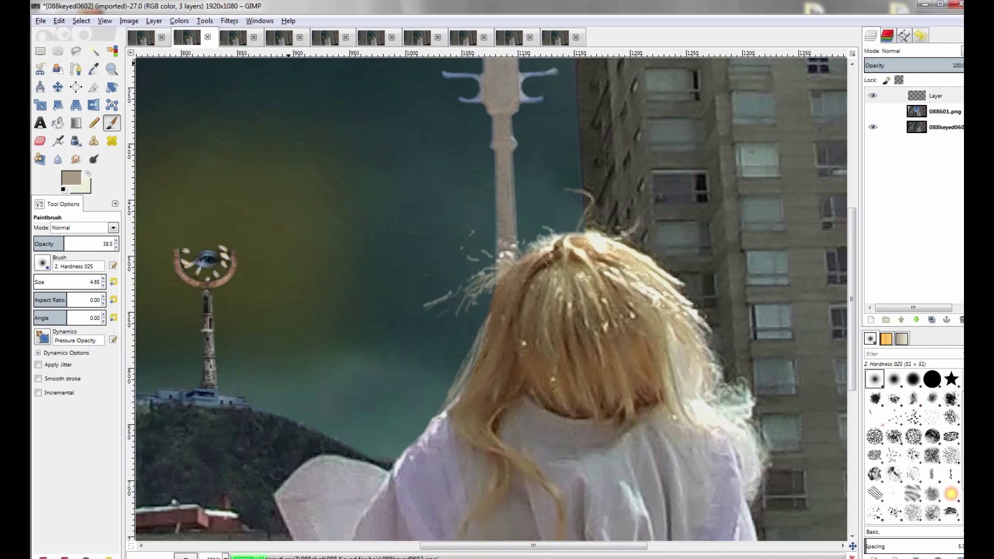
{"action": "left_click", "coordinate": [145, 37]}
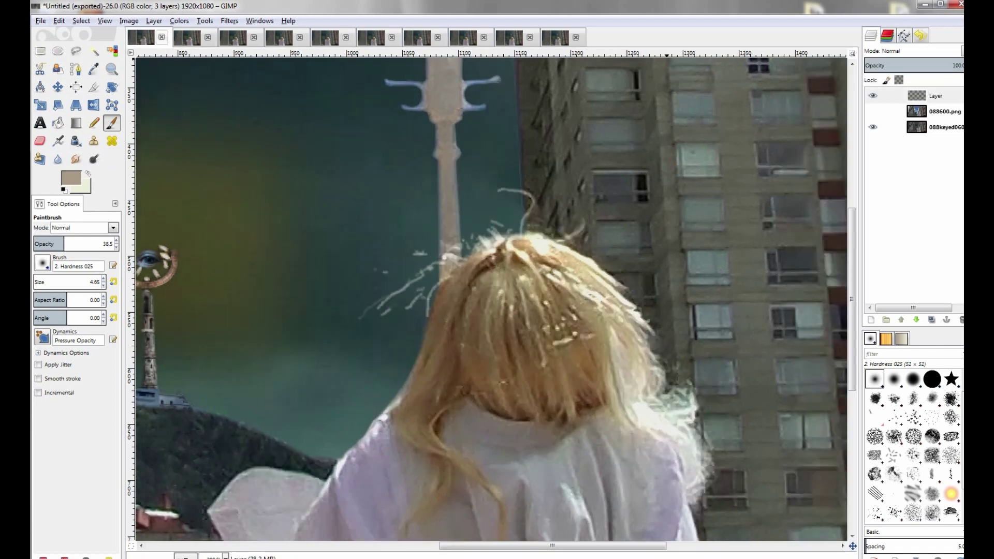
{"action": "key", "text": "ctrl+w"}
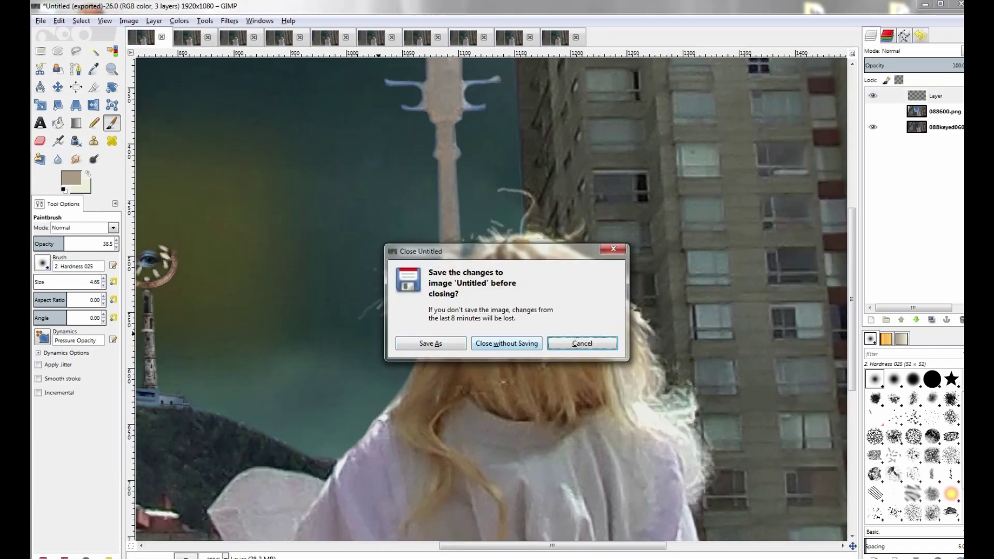
{"action": "key", "text": "ctrl+d"}
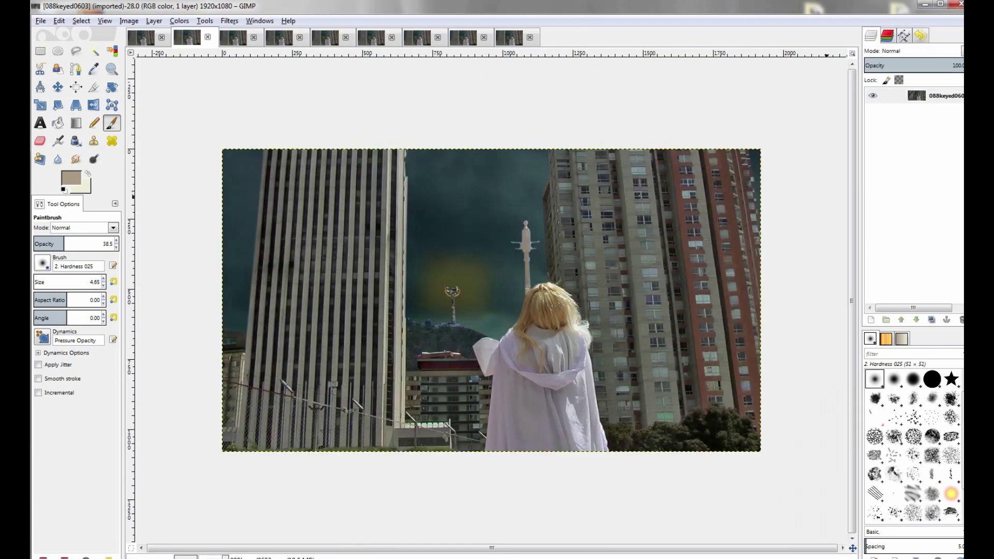
Add a new 1920 by 1080 px layer filled with transparency to the 088keyed0603 image
{"action": "left_click", "coordinate": [871, 319]}
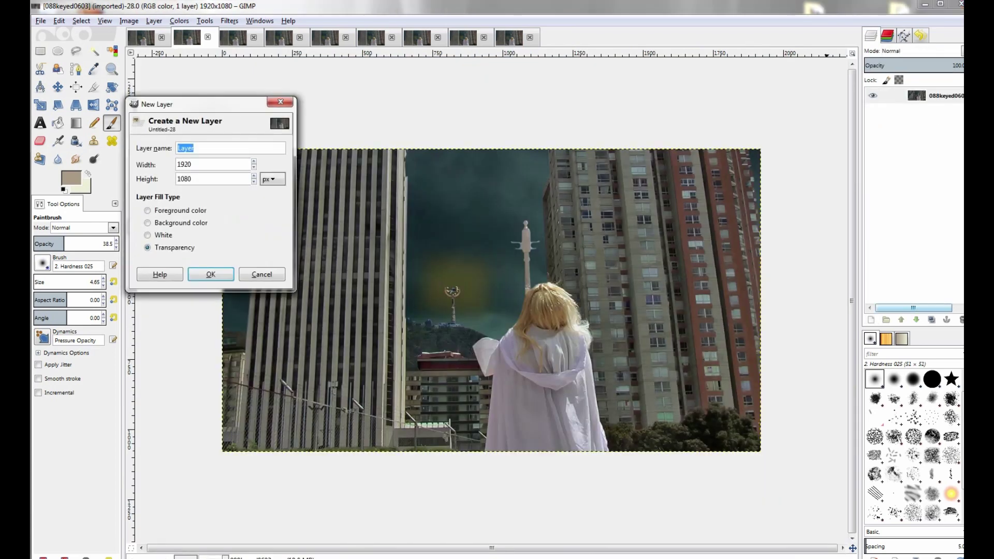
{"action": "key", "text": "Return"}
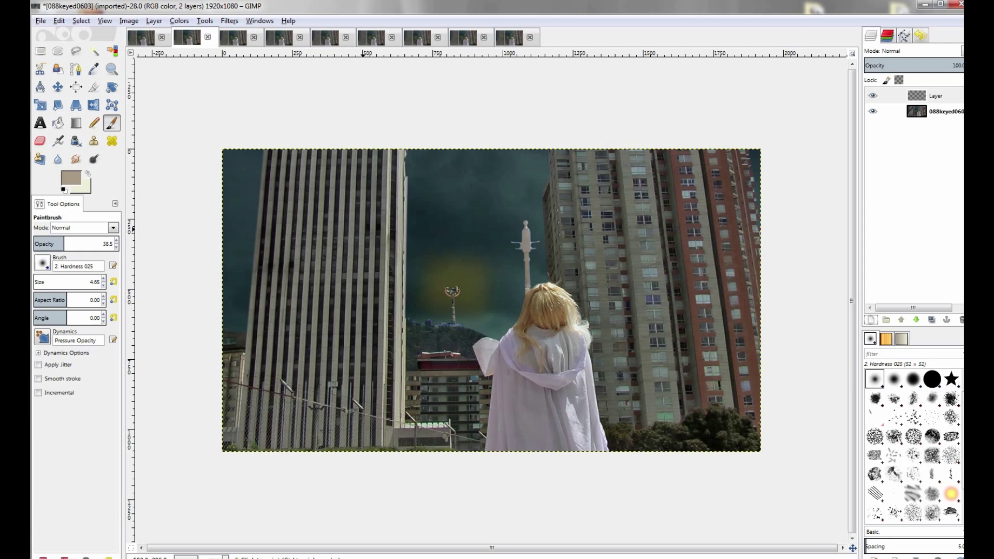
{"action": "key", "text": "2"}
Bring in 088602.png as a reference layer directly above the keyed base layer of 088keyed0603
{"action": "left_click", "coordinate": [916, 111]}
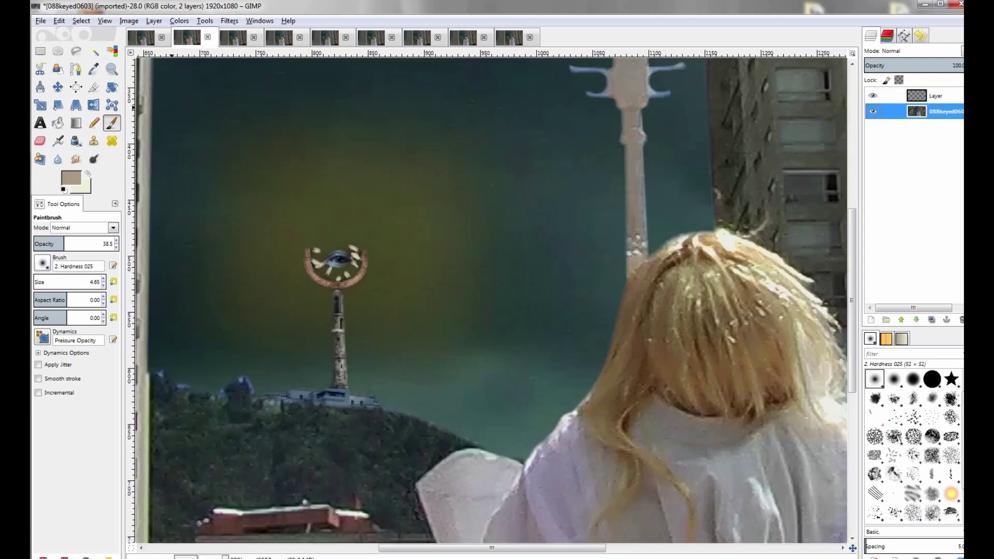
{"action": "left_click", "coordinate": [40, 21]}
{"action": "left_click", "coordinate": [58, 56]}
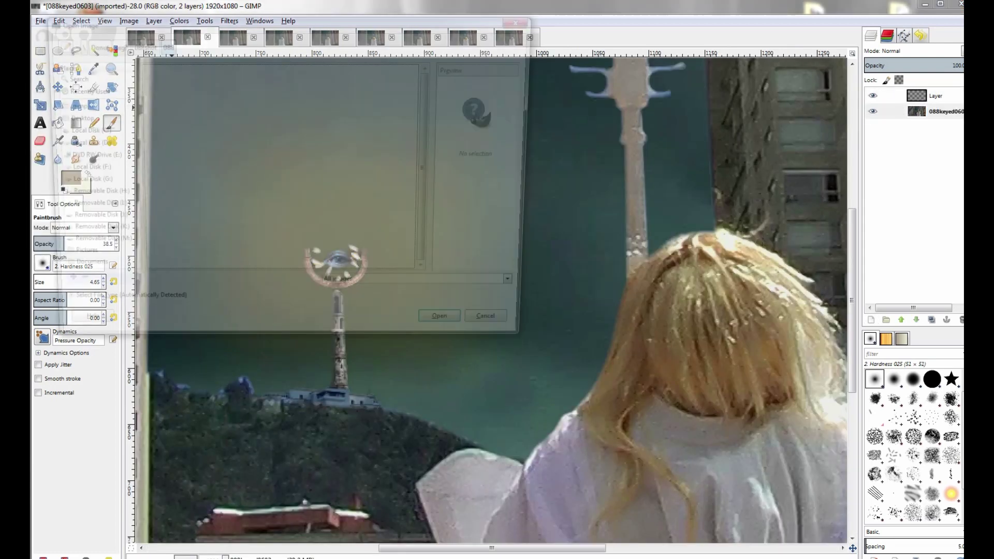
{"action": "left_click", "coordinate": [160, 188]}
{"action": "left_click", "coordinate": [453, 333]}
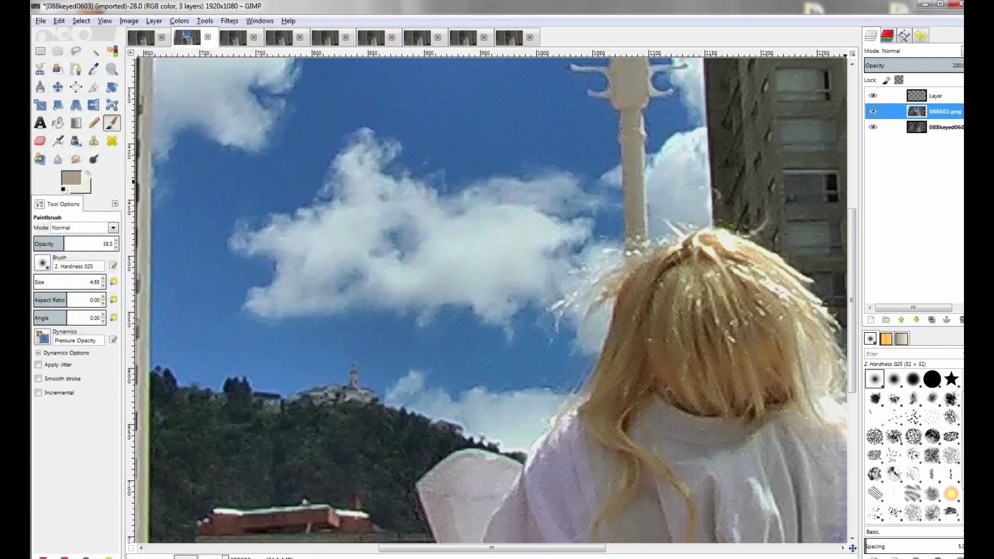
Copy the painted strand layer from the 088keyed0602 image and paste it onto the transparent layer of 088keyed0603
{"action": "left_click", "coordinate": [936, 96]}
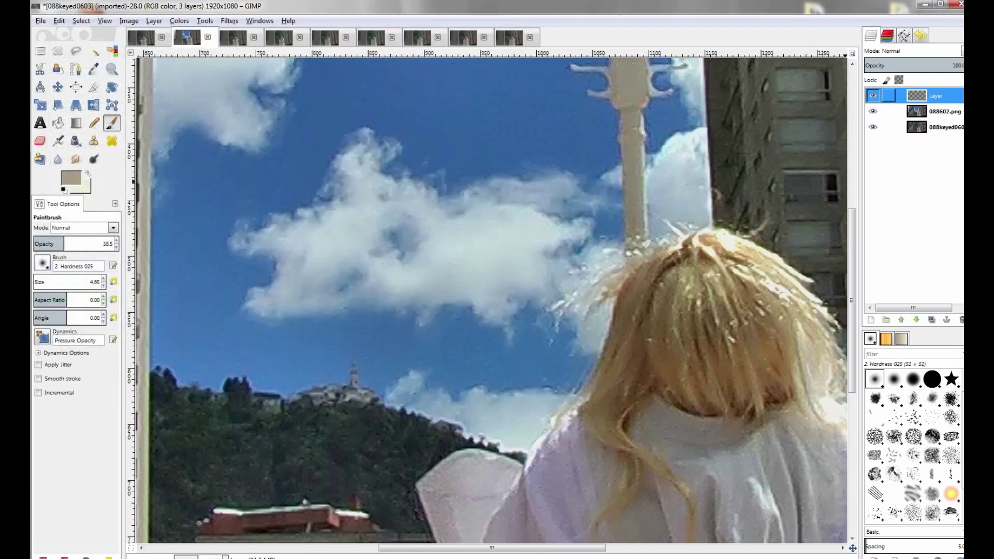
{"action": "left_click", "coordinate": [141, 37]}
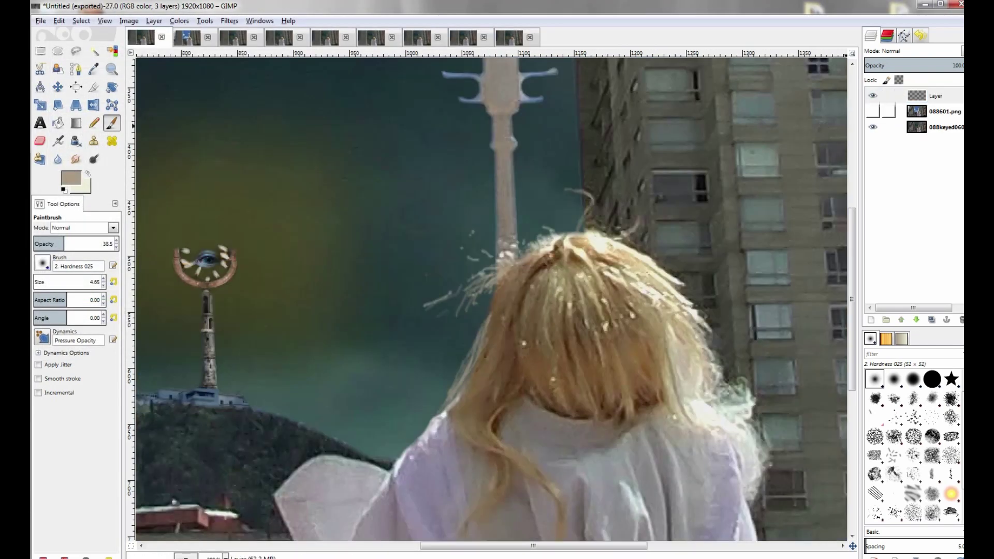
{"action": "left_click", "coordinate": [936, 96]}
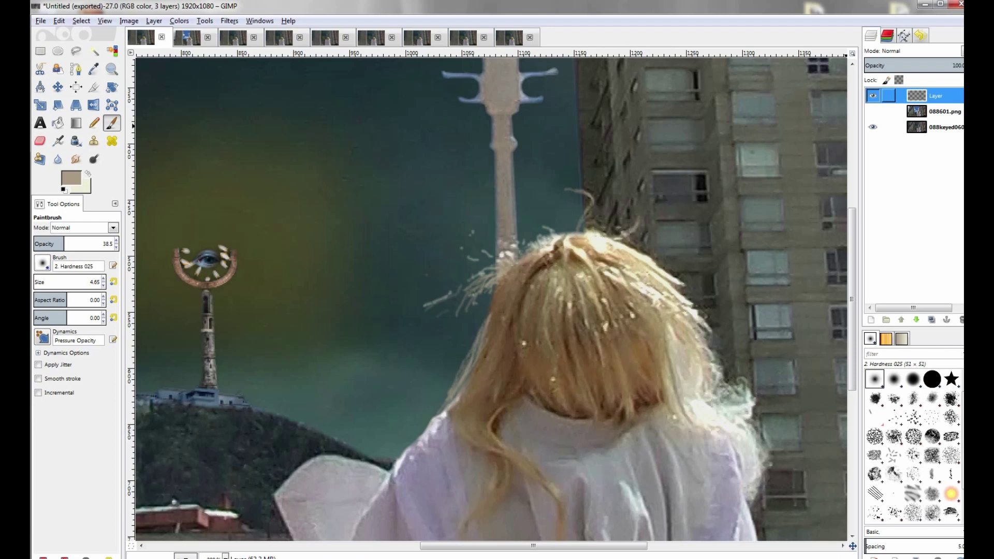
{"action": "key", "text": "alt+2"}
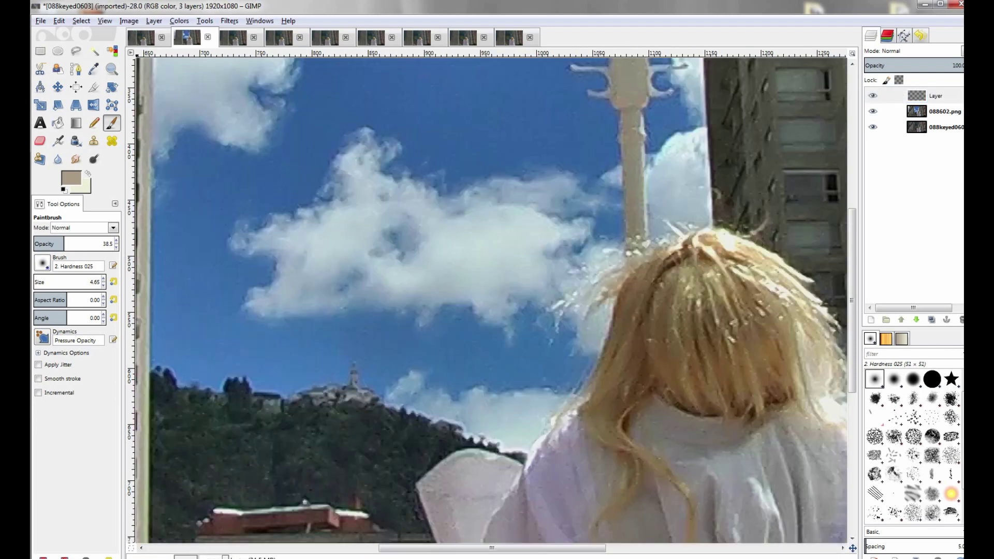
{"action": "left_click", "coordinate": [889, 96]}
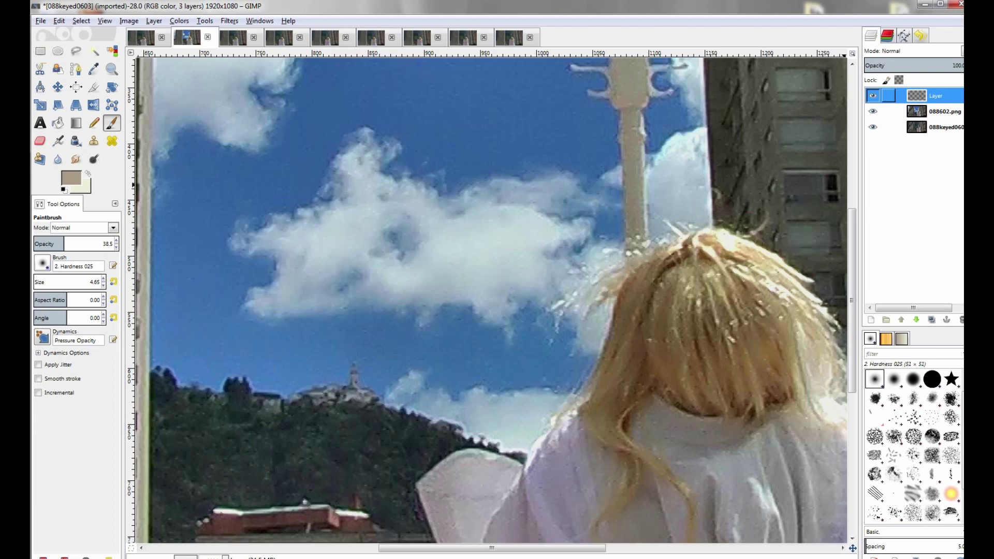
{"action": "key", "text": "ctrl+v"}
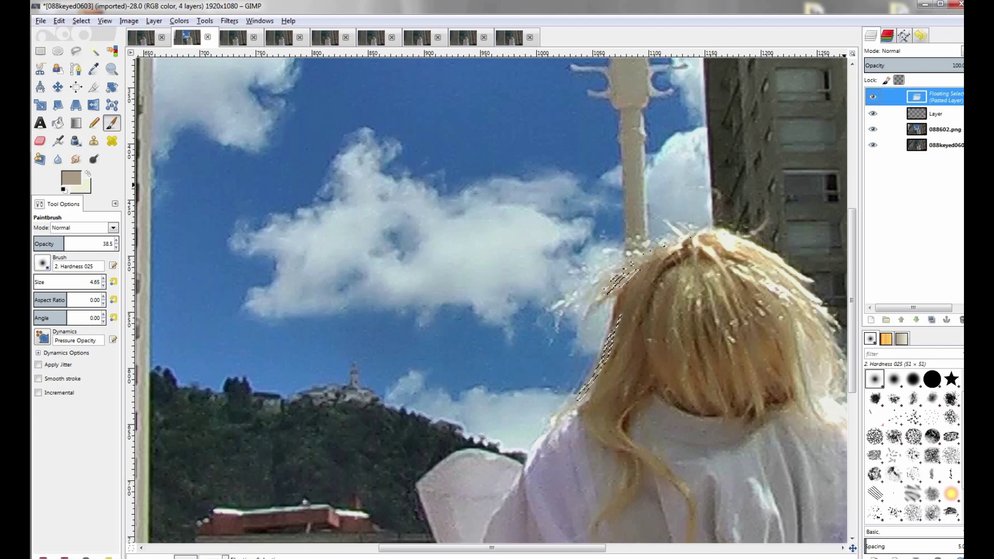
Move the pasted strands to line up with the hair in 088602.png and anchor them to the transparent layer
{"action": "key", "text": "m"}
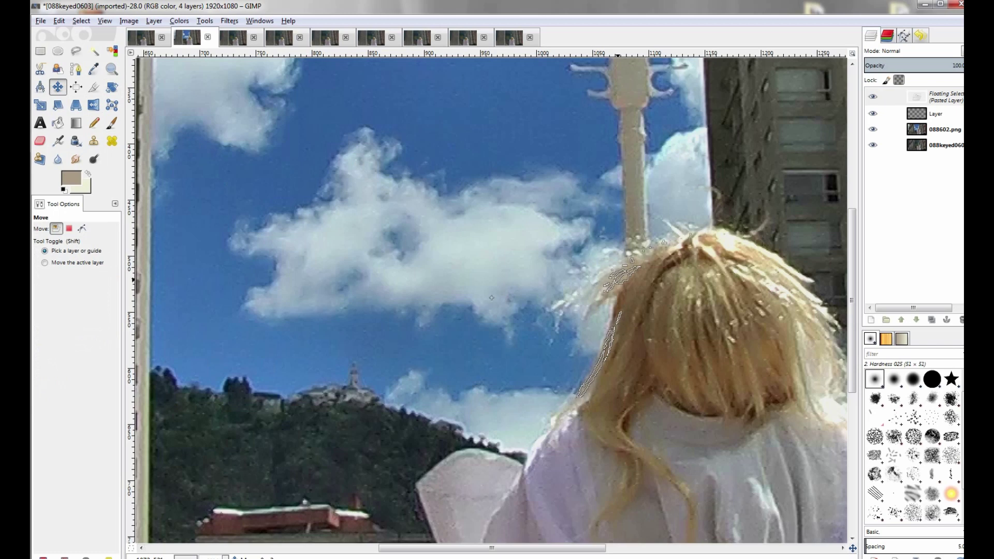
{"action": "left_click_drag", "start_coordinate": [491, 298], "coordinate": [487, 300]}
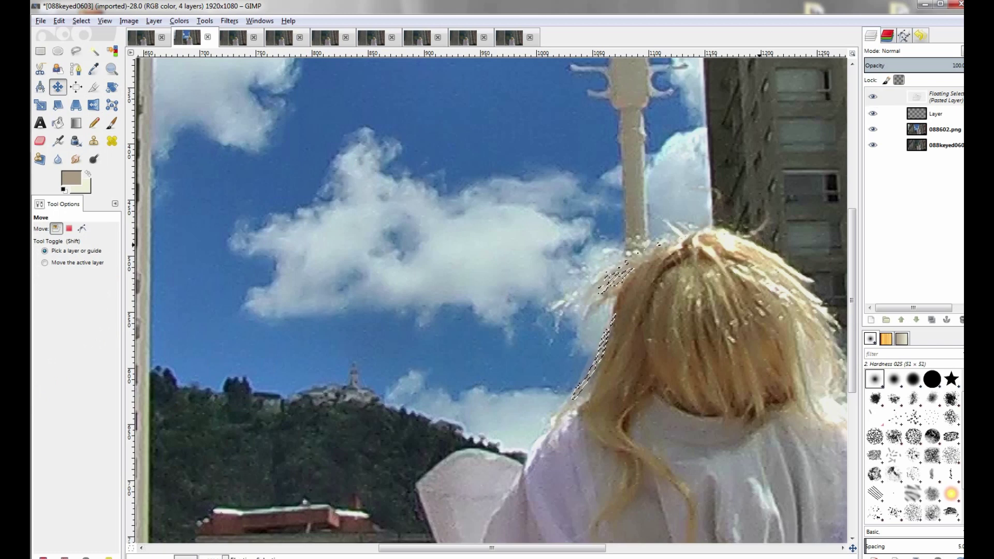
{"action": "key", "text": "ctrl+h"}
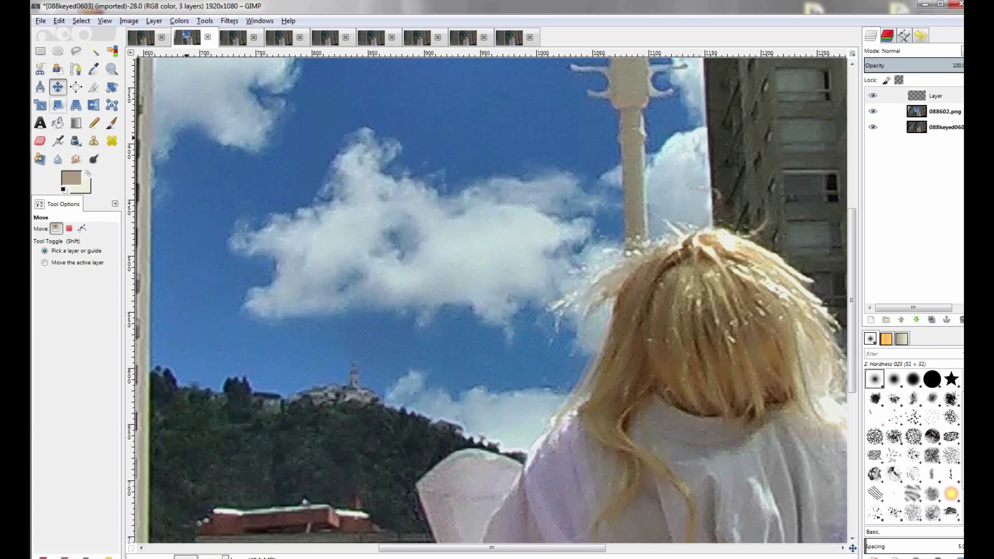